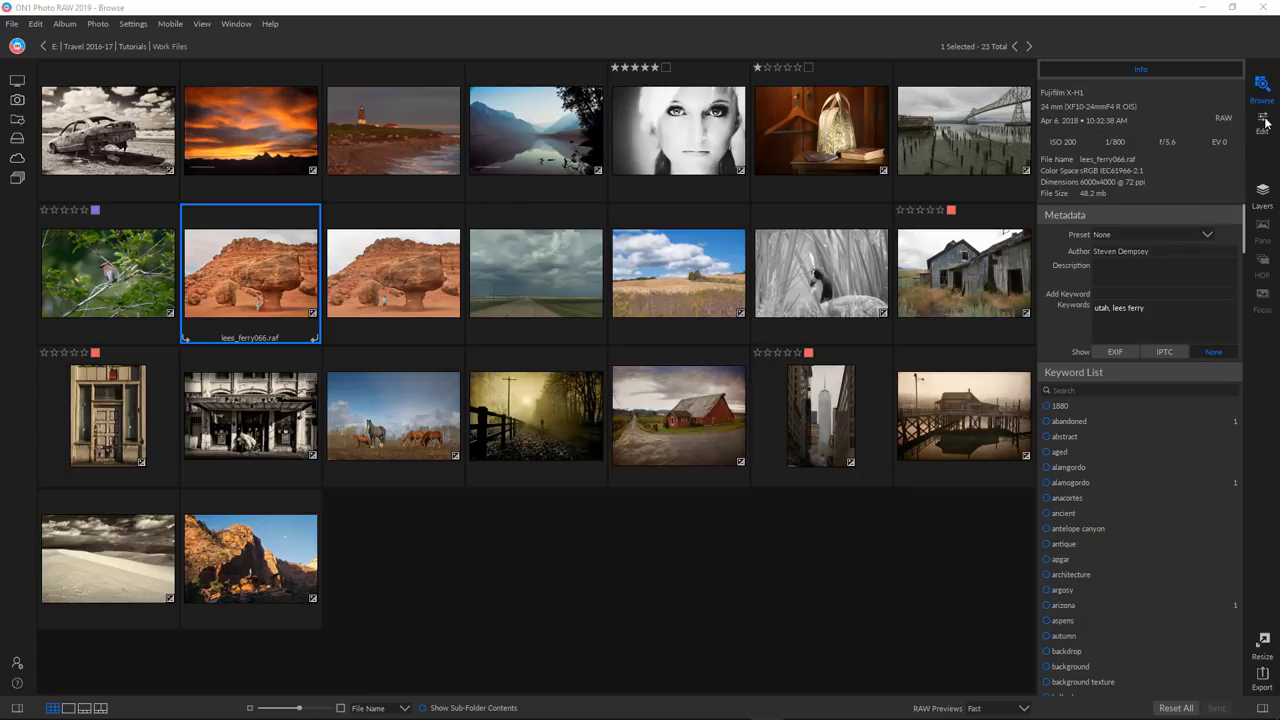
Step: Open lees_ferry066.raf for editing, look through its Develop, Effects and Local settings, and return to browsing
left_click(1263, 120)
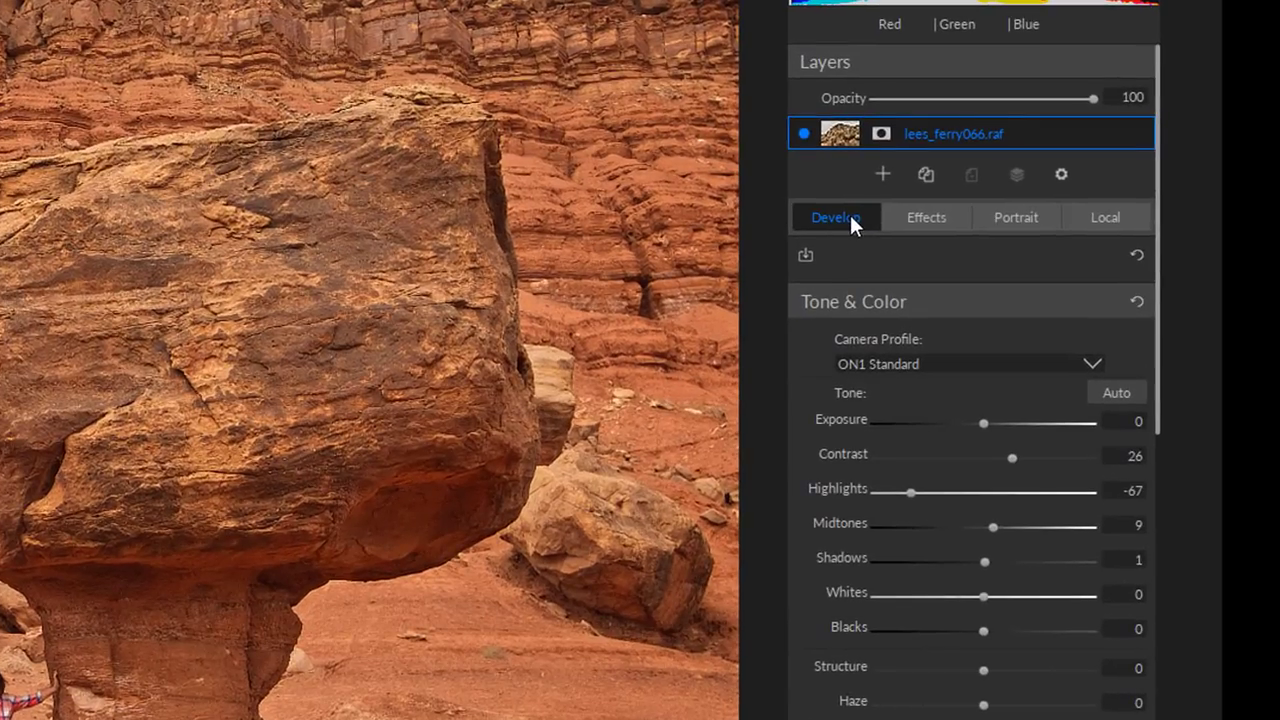
left_click(932, 216)
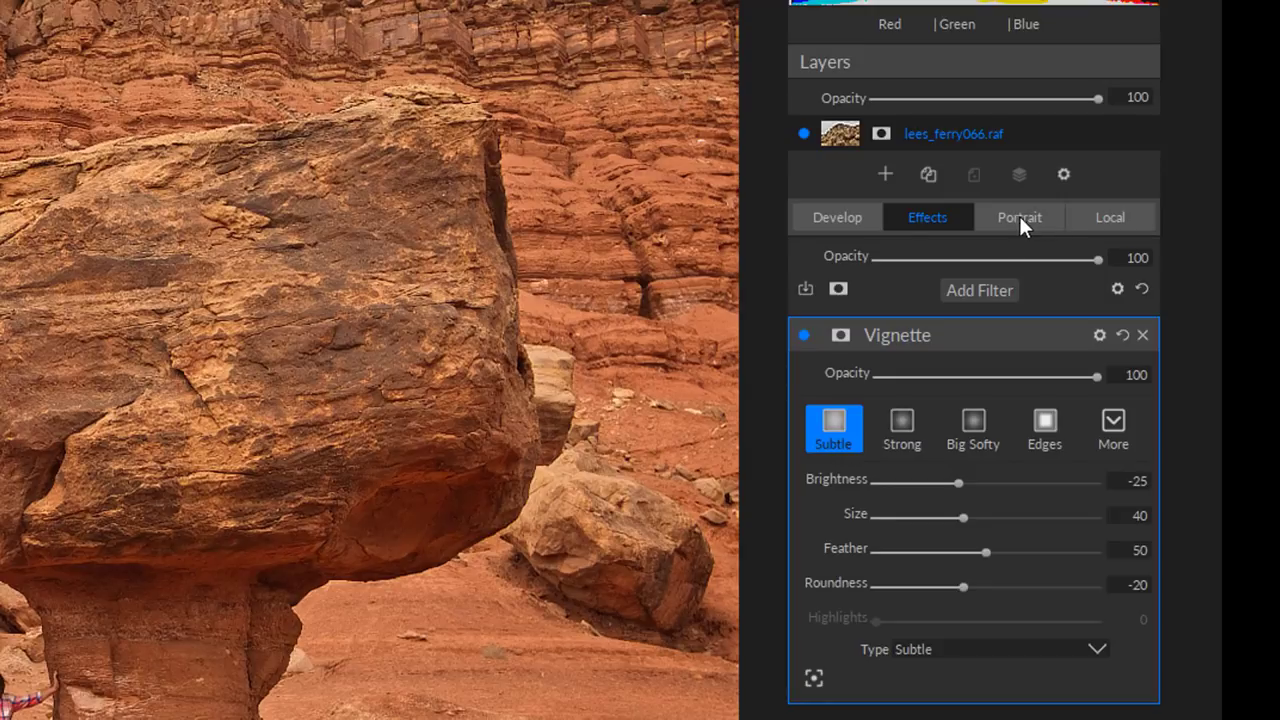
left_click(1110, 217)
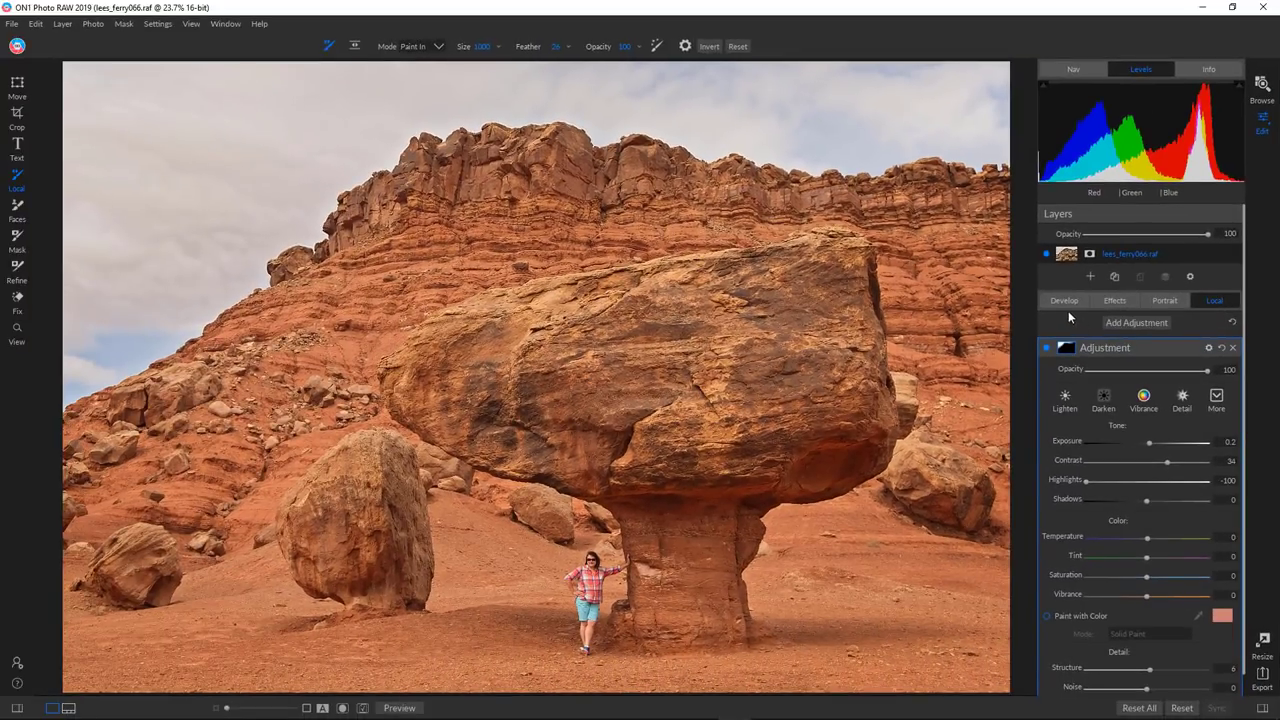
left_click(1260, 88)
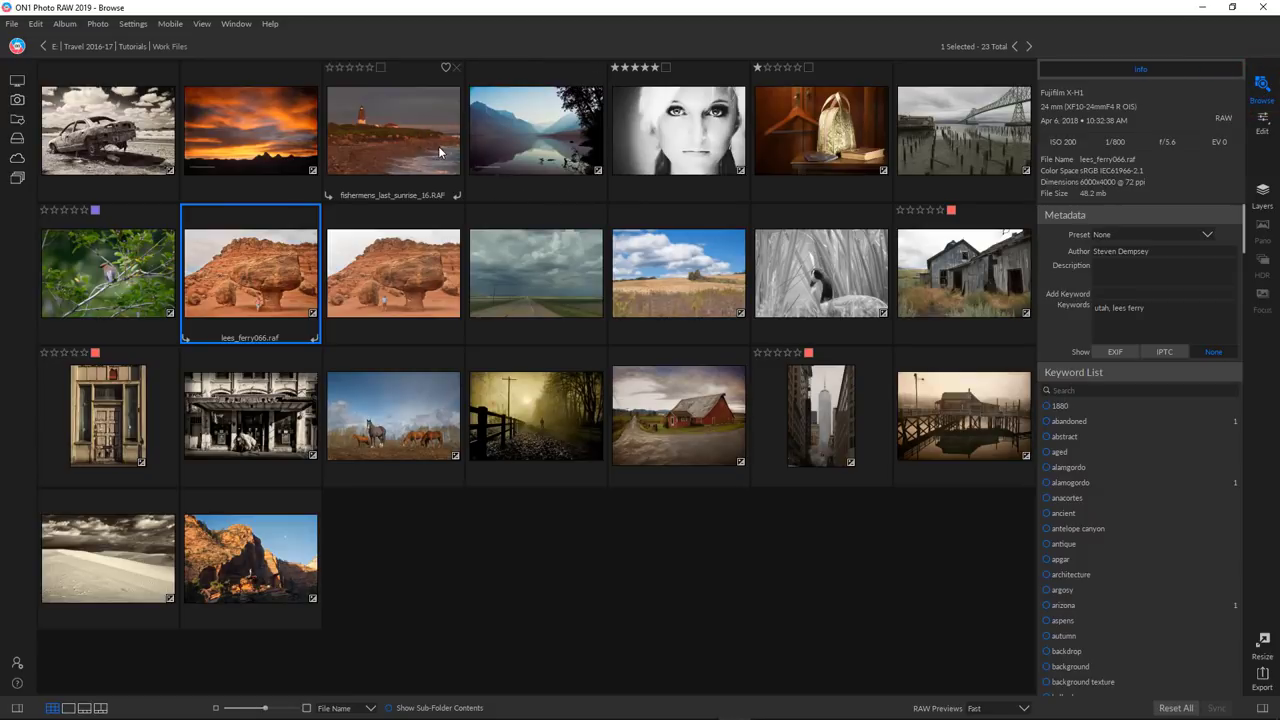
left_click(12, 26)
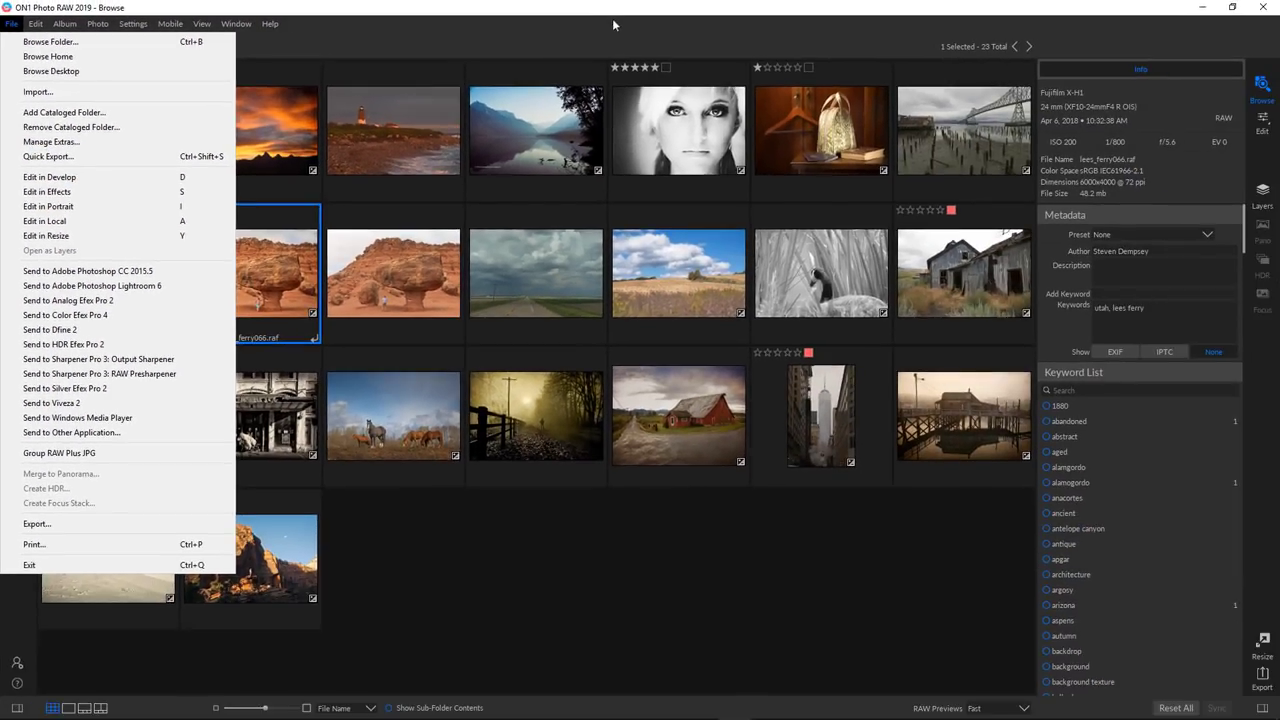
left_click(1174, 5)
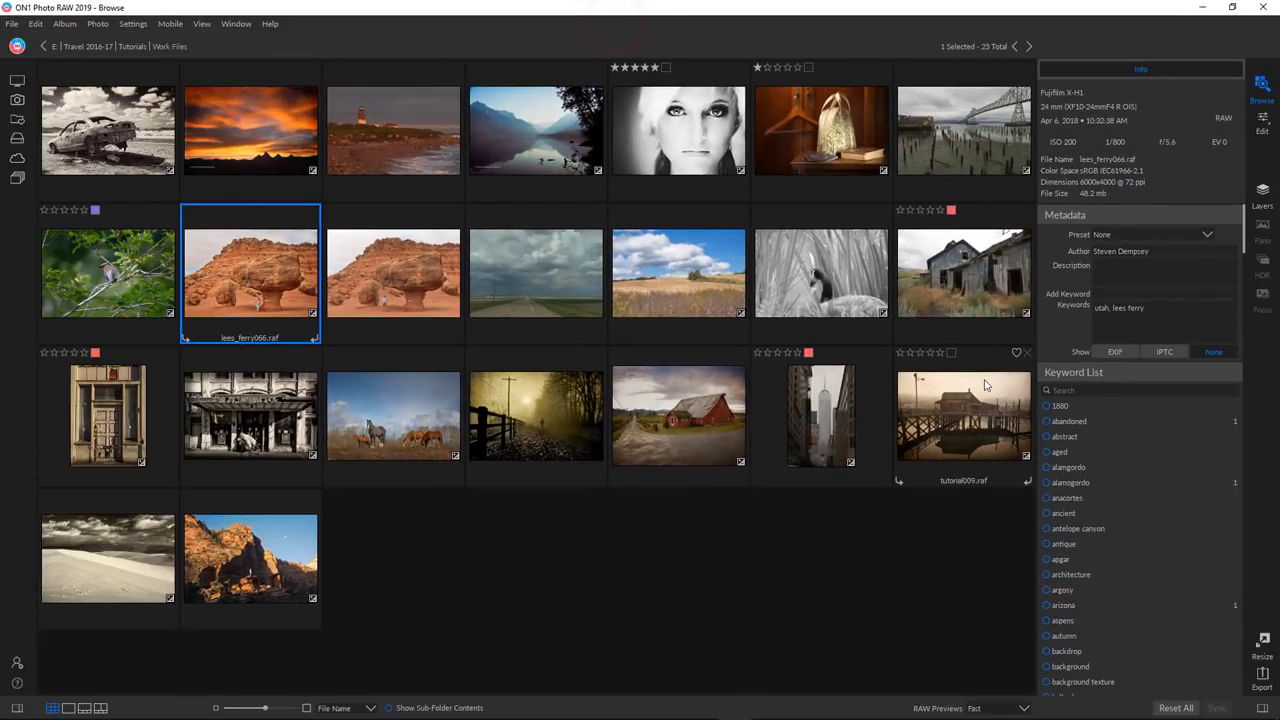
Step: Open lees_ferry066.raf in Develop and view the retouching tool options, including the Clone Stamp
key("ctrl+d")
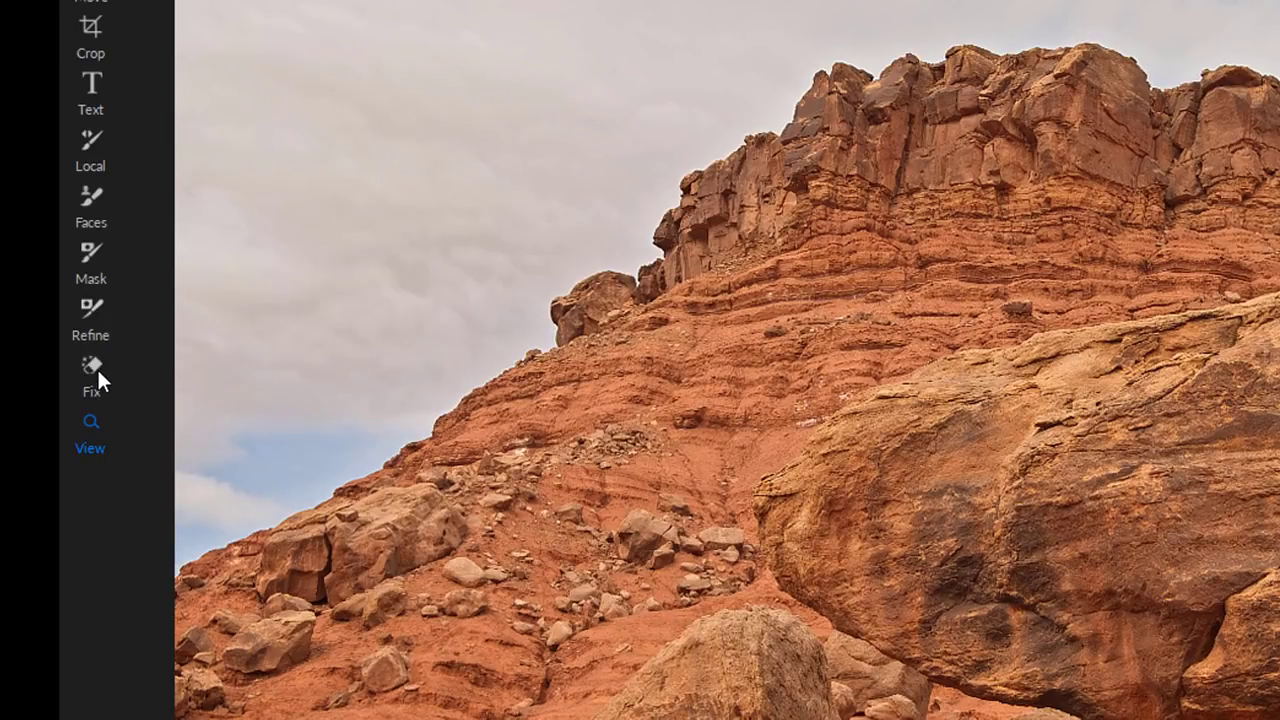
left_click(97, 366)
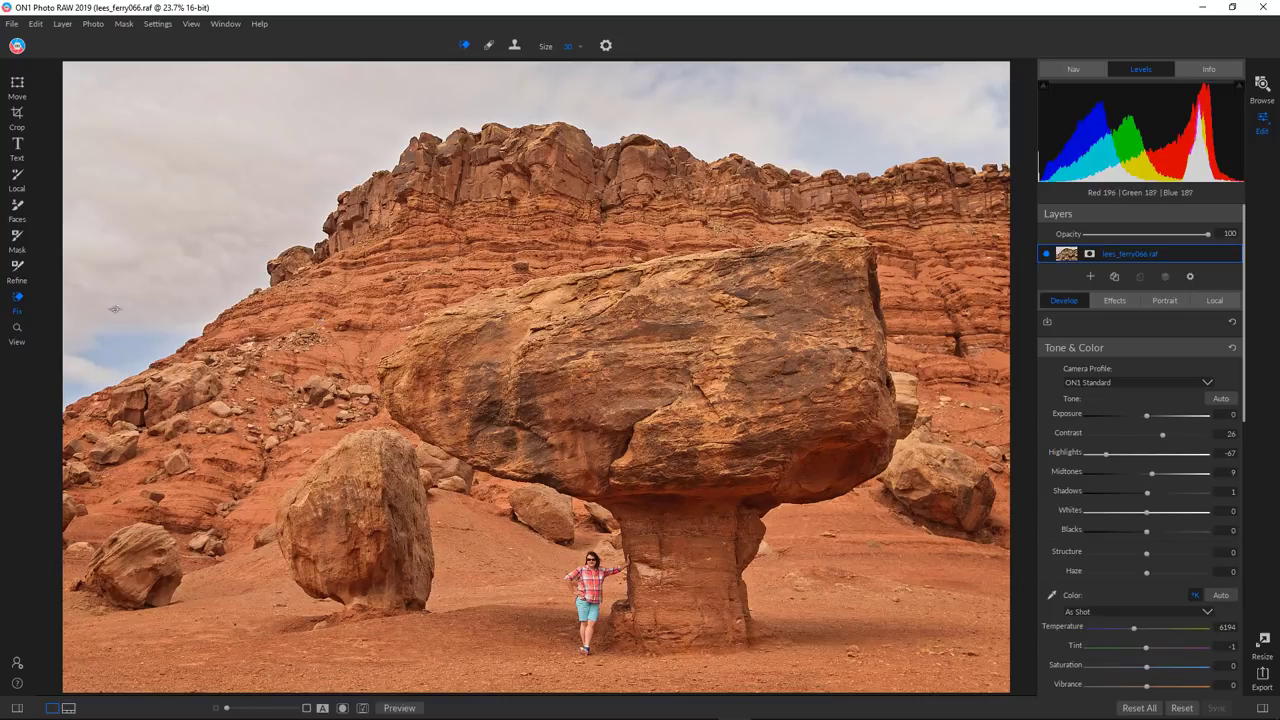
left_click(514, 47)
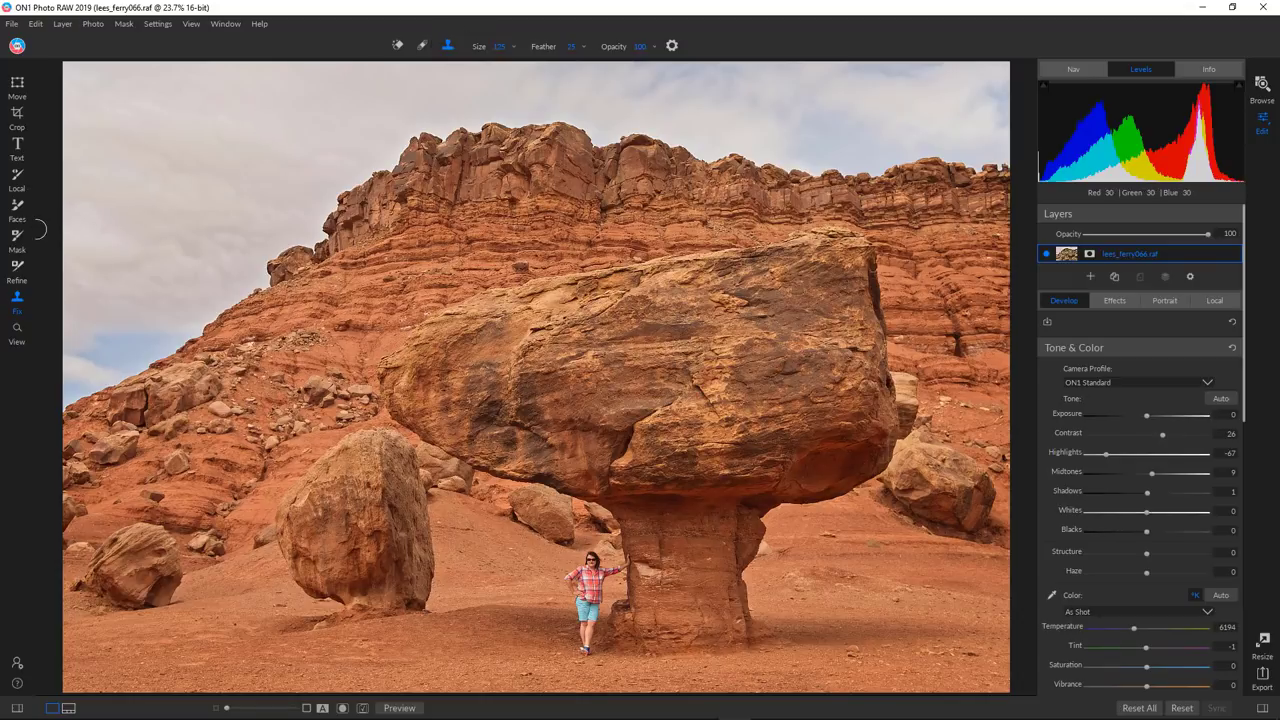
Step: View the options of the Masking Brush and the Masking Bug, and return to the View tool
left_click(19, 237)
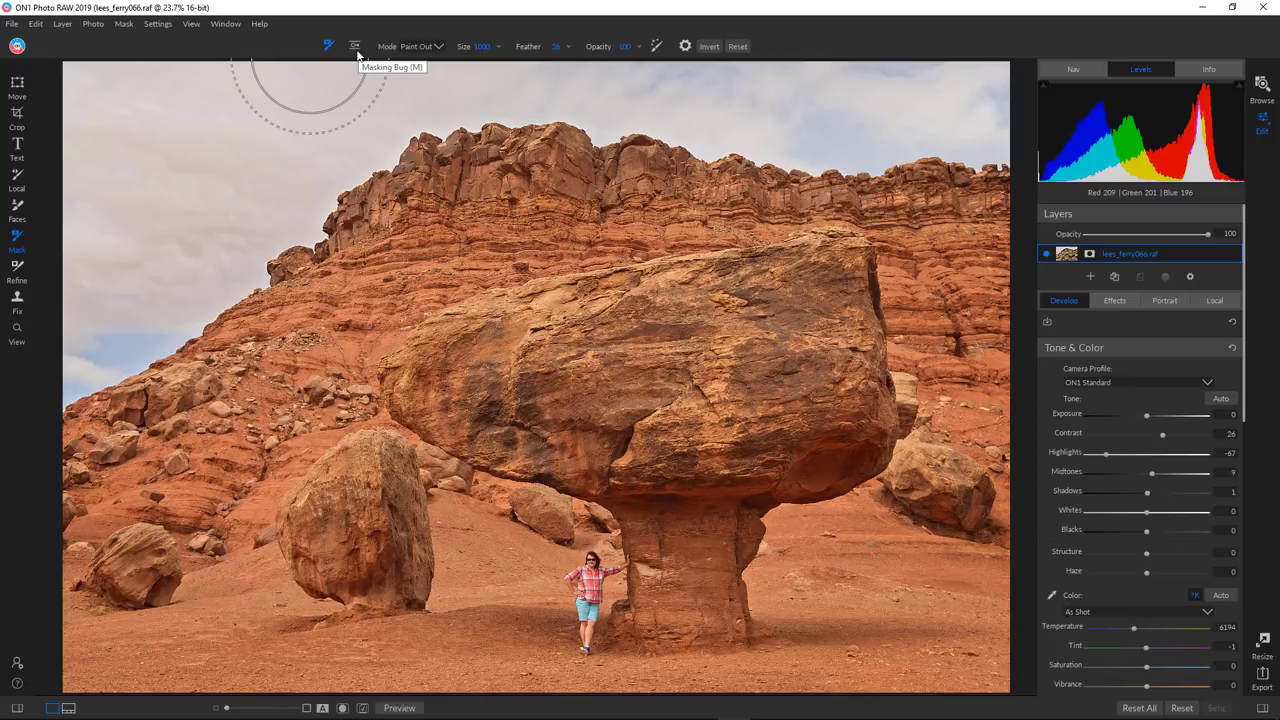
key("z")
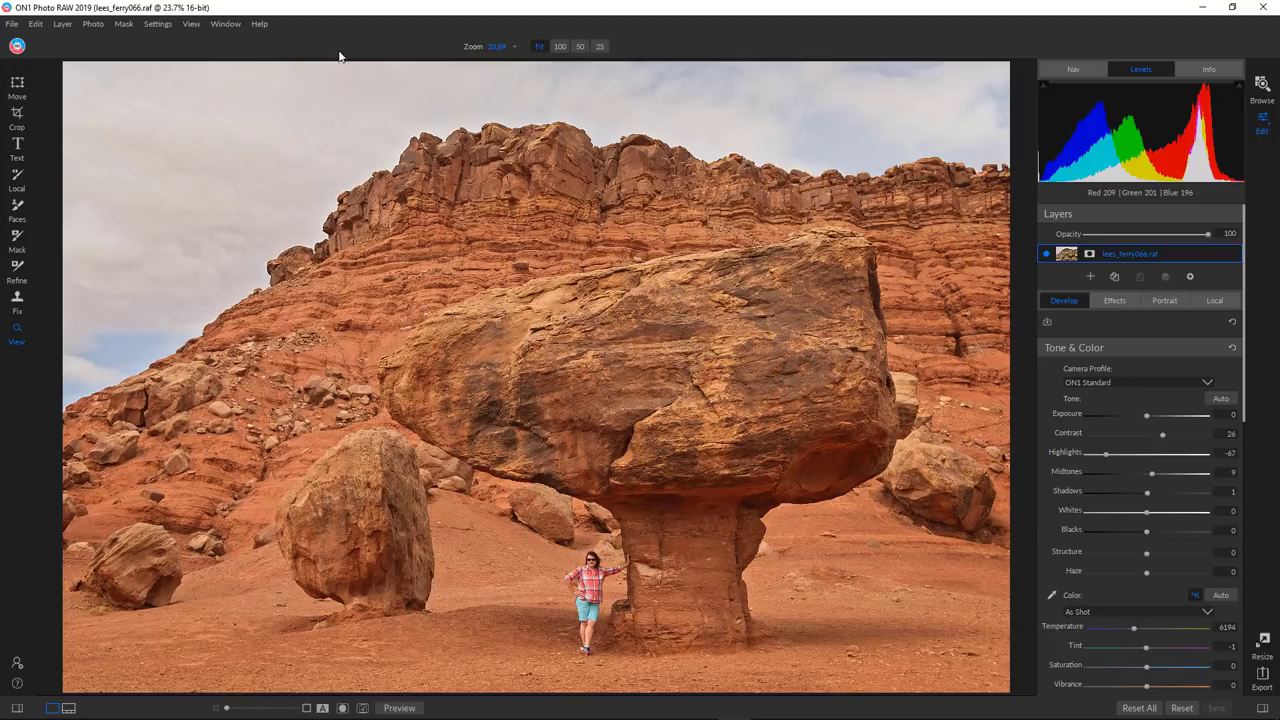
left_click(17, 243)
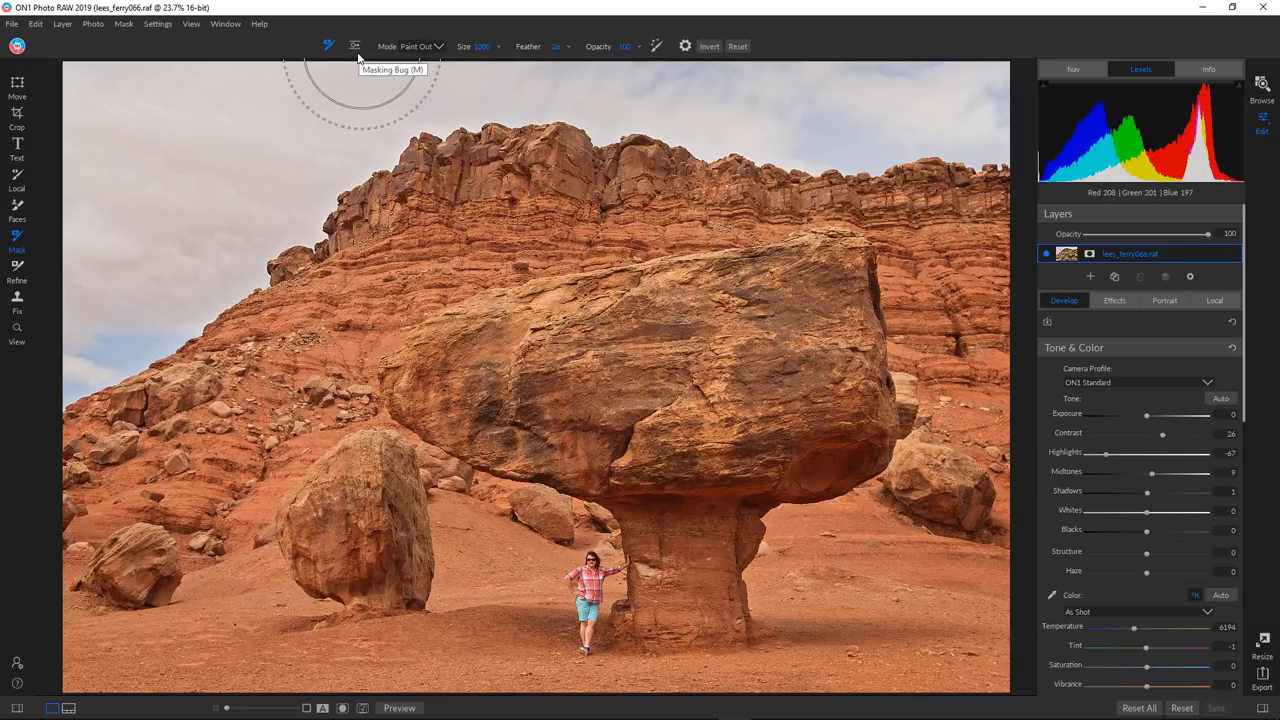
left_click(355, 47)
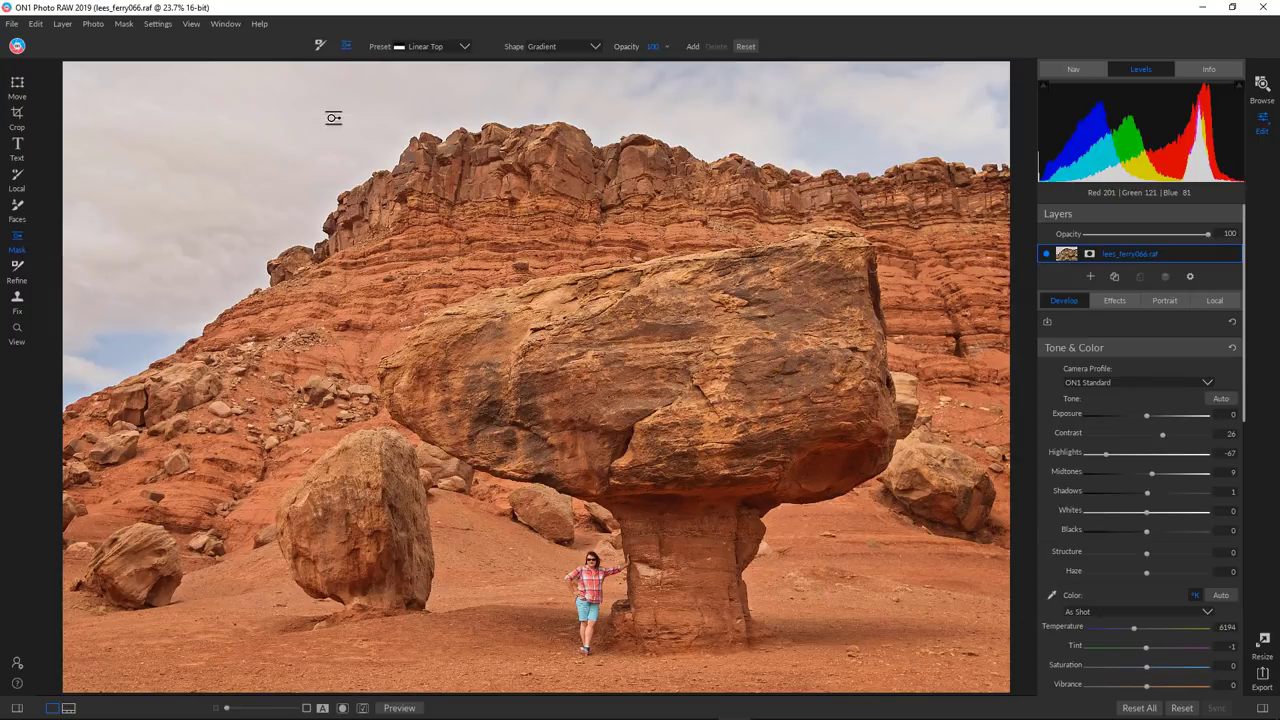
left_click(319, 46)
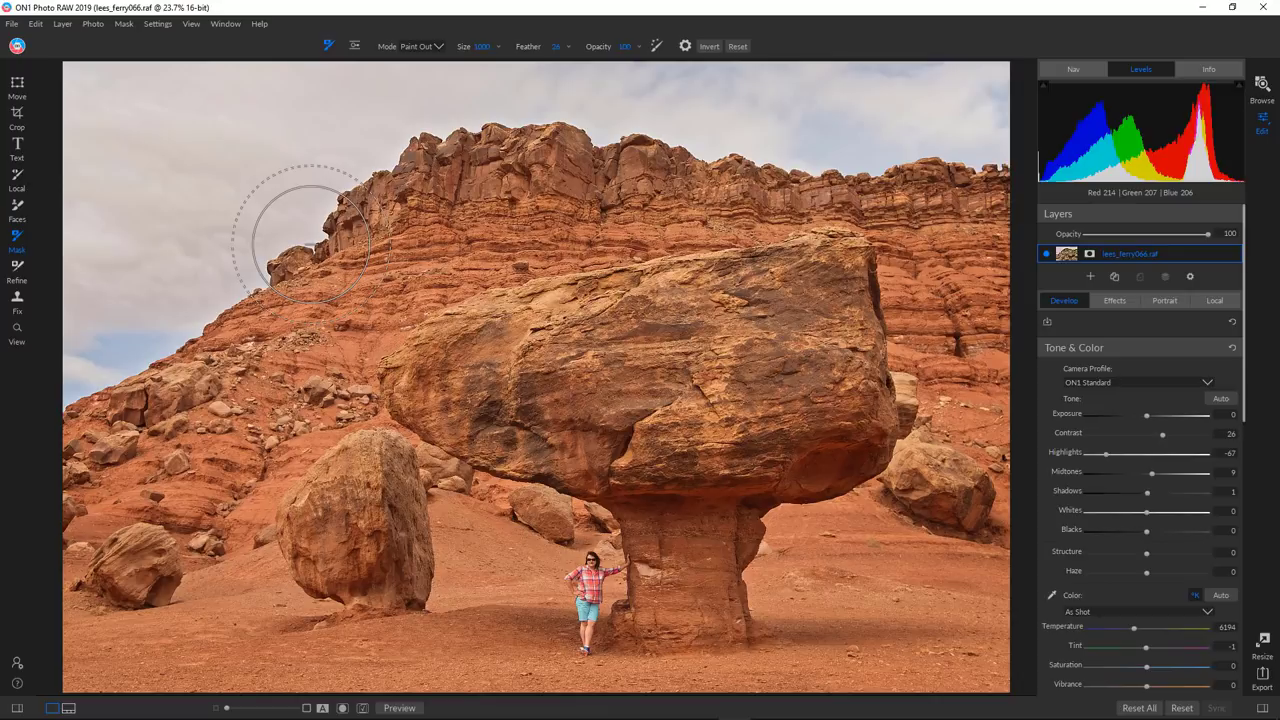
key("z")
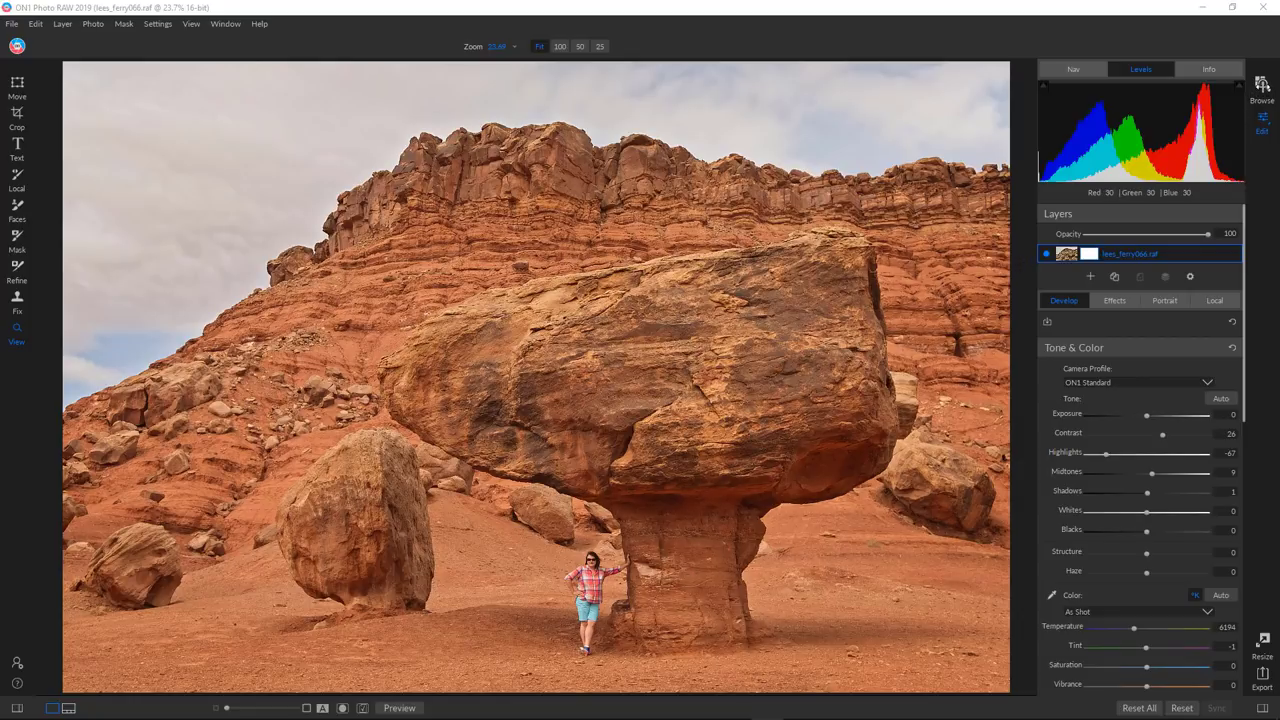
Step: Sync the edit settings of lees_ferry066.raf to lees_ferry068.raf from the photo browser
left_click(1263, 88)
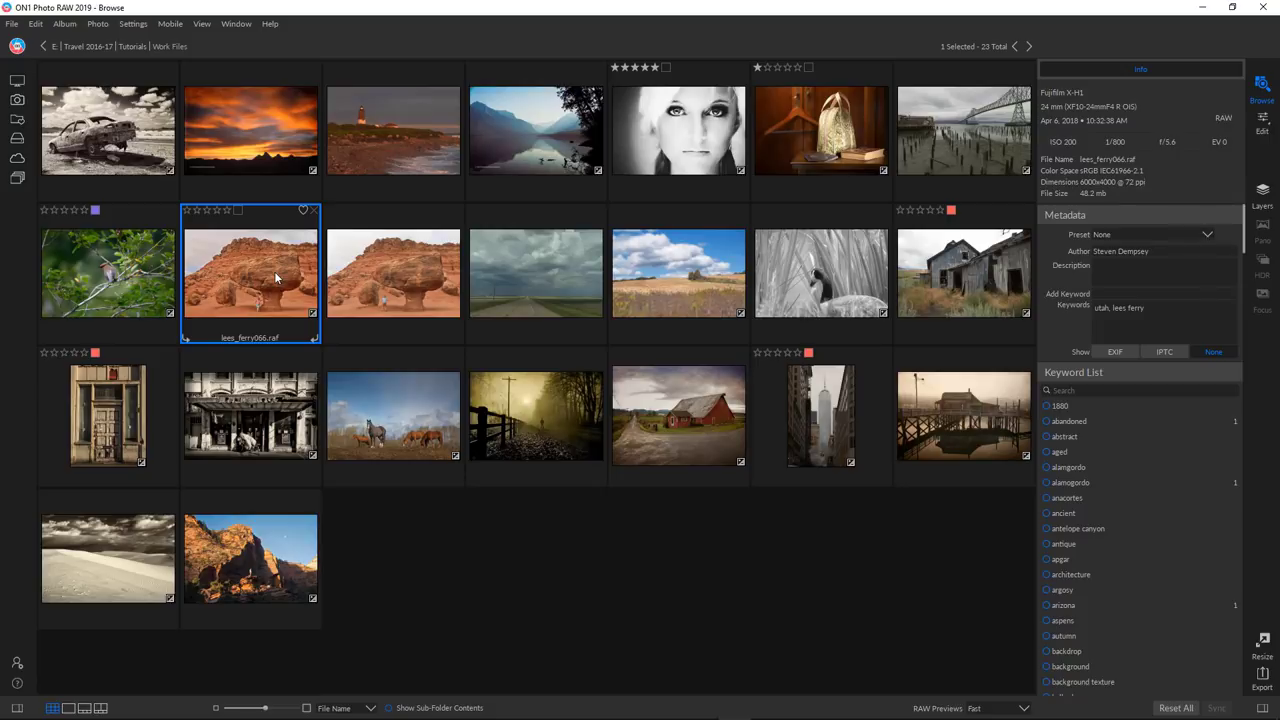
left_click(367, 276, "ctrl")
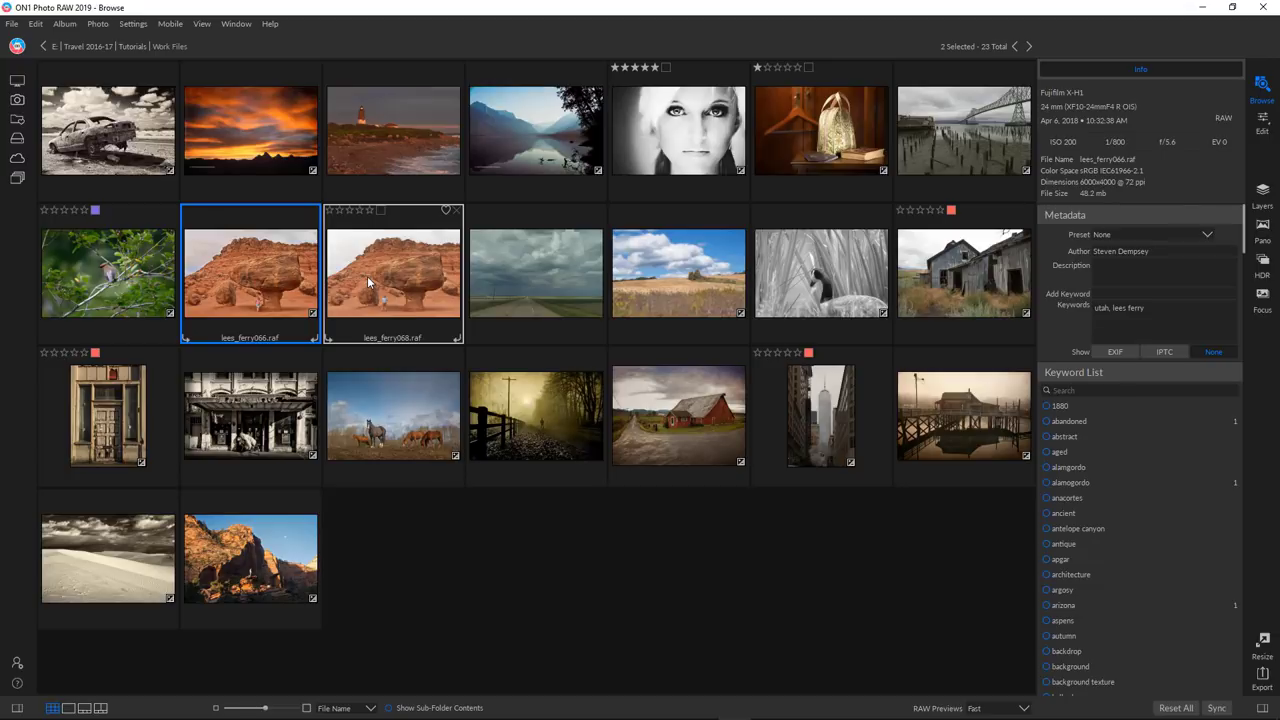
left_click(1216, 708)
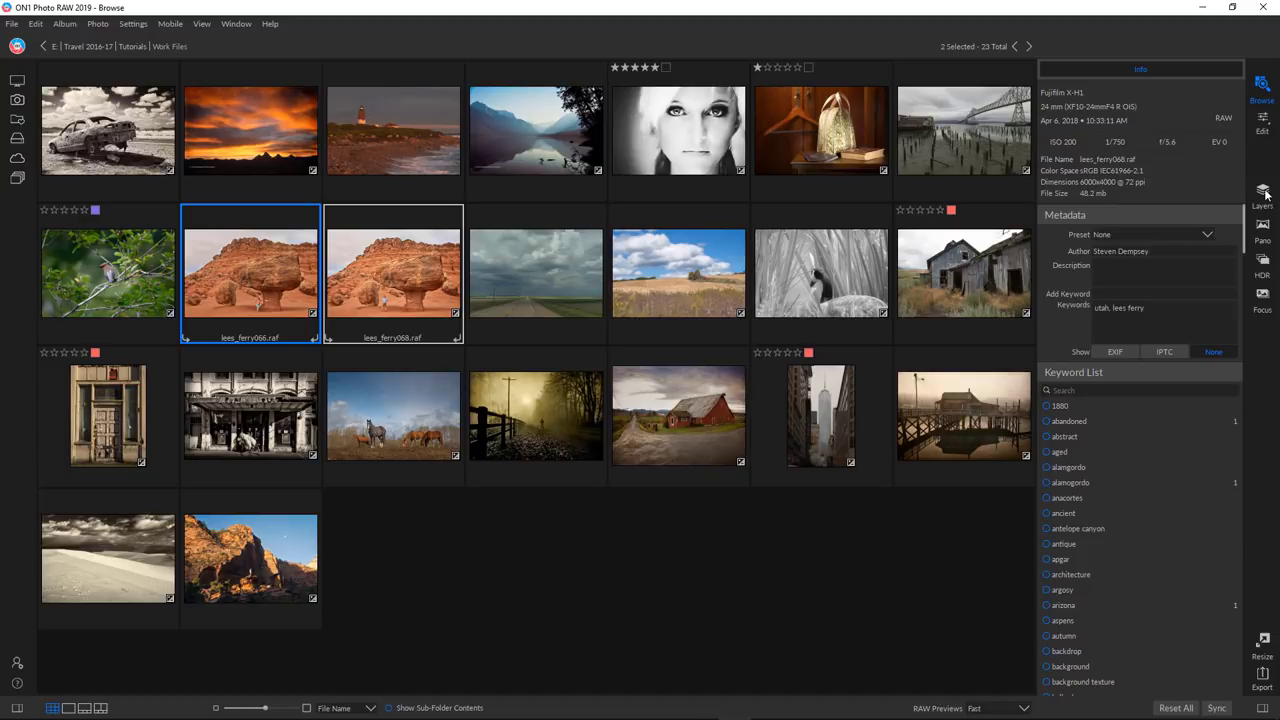
Step: Combine the two selected Lees Ferry photos as a layer stack in a new photo
left_click(1264, 193)
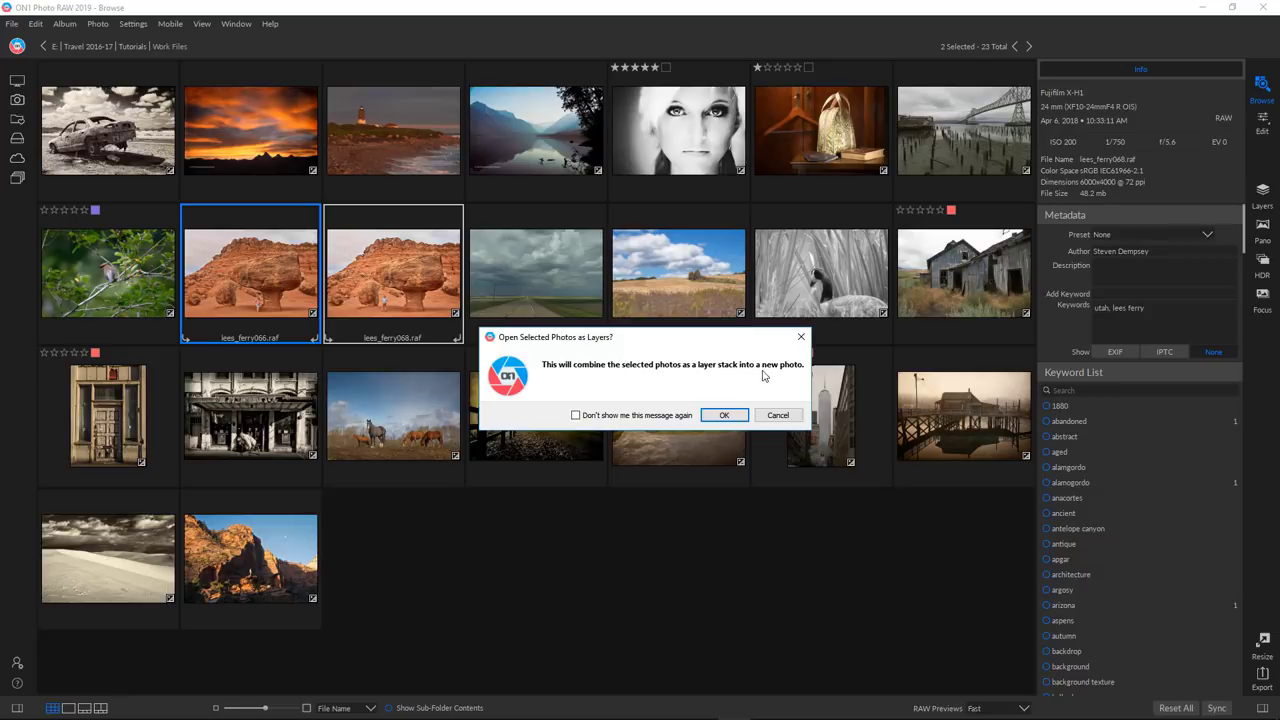
left_click(724, 415)
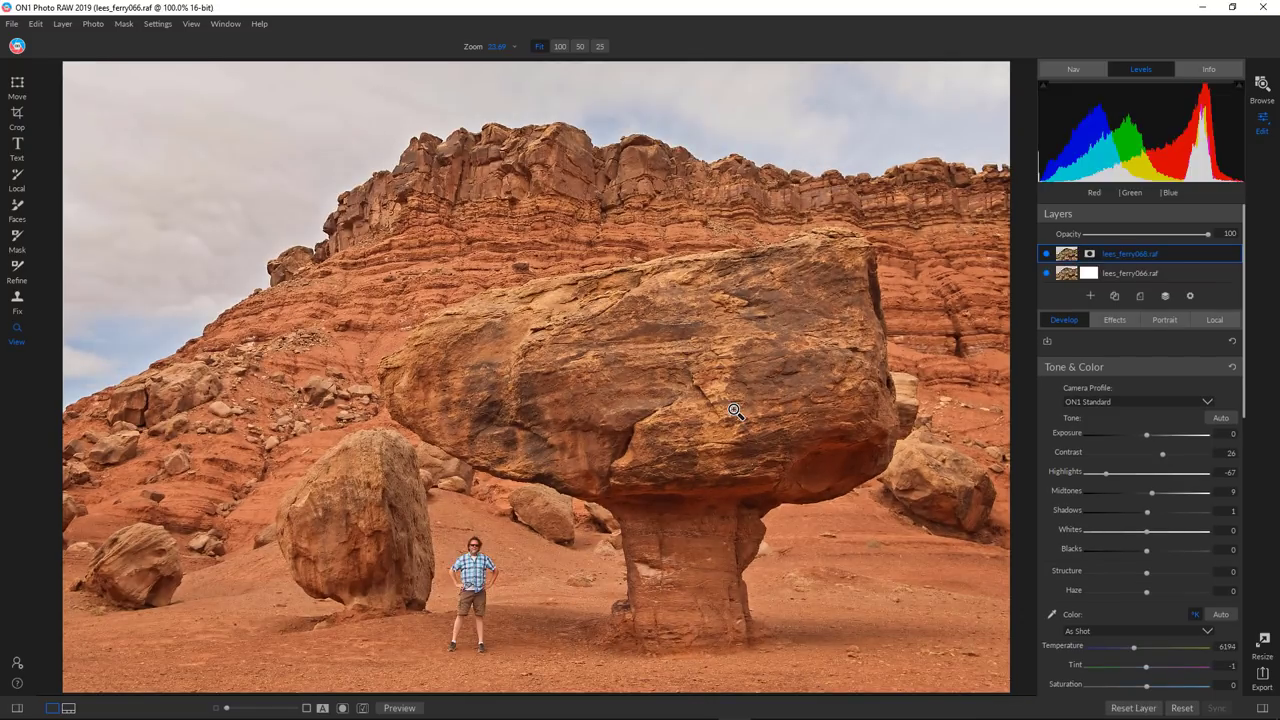
Step: Compare the two layers by temporarily hiding the upper lees_ferry068.raf layer with the whole image in view
left_click(734, 410)
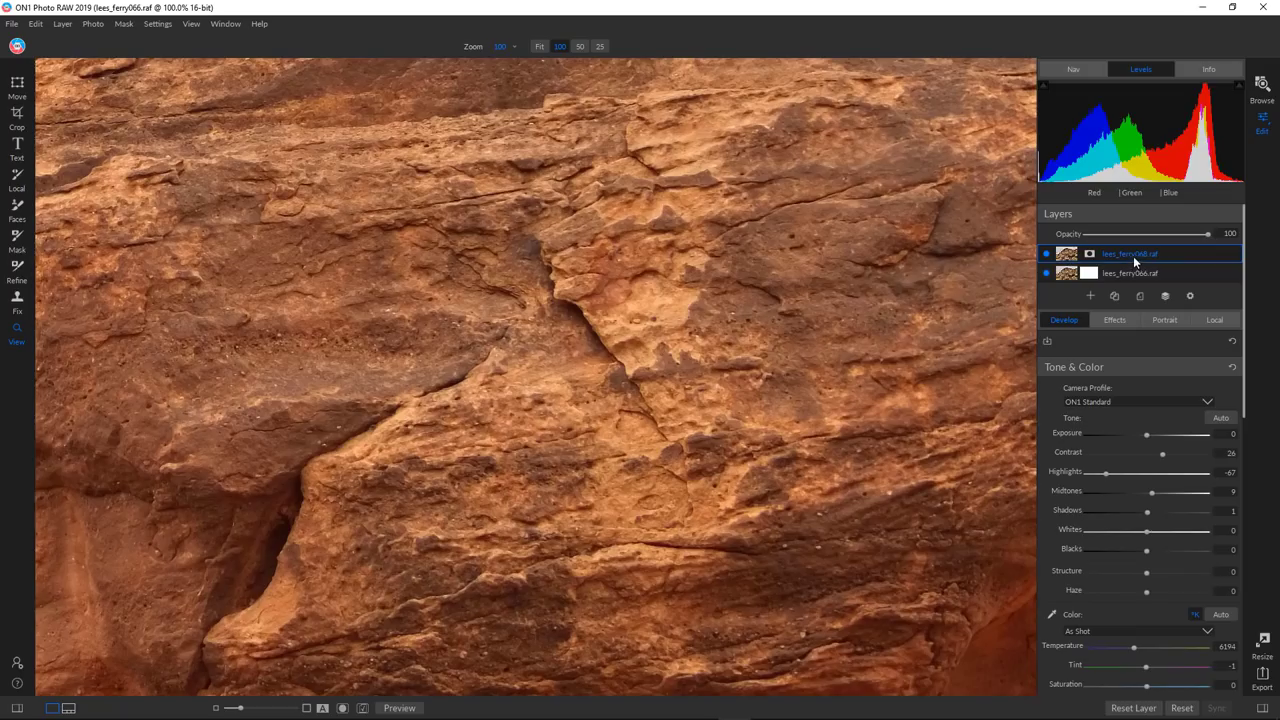
left_click(885, 345)
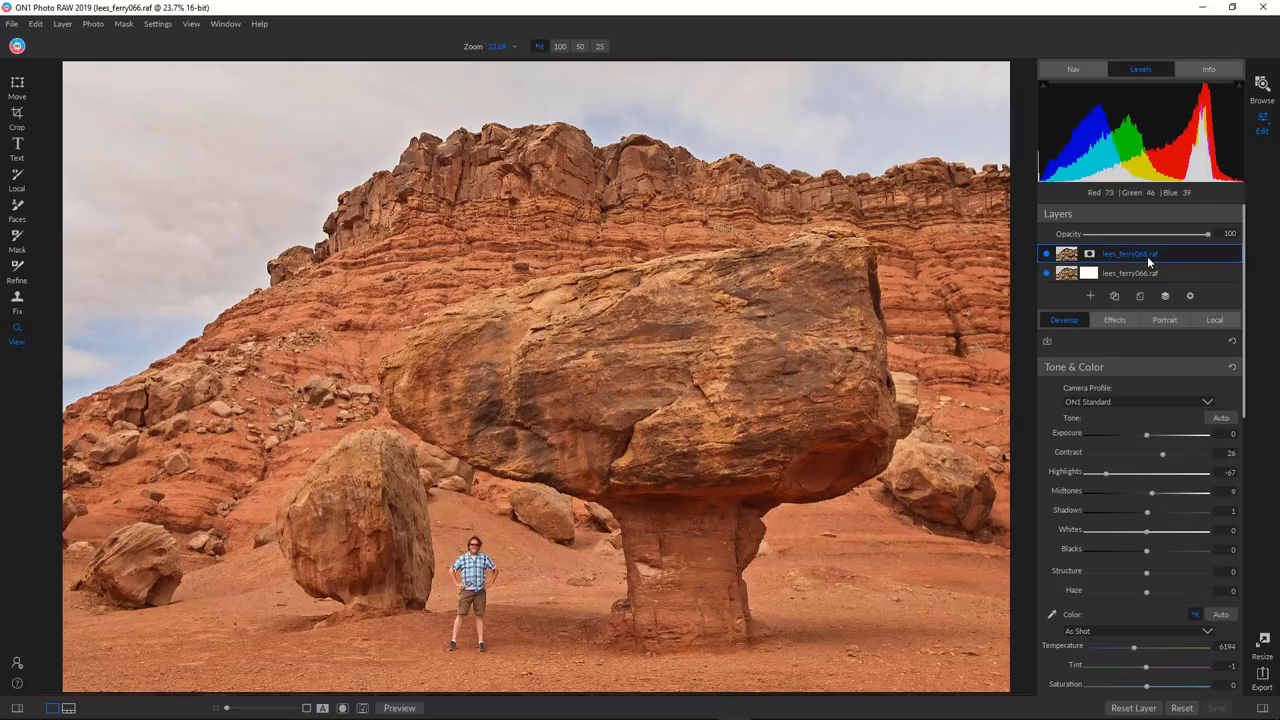
left_click(1047, 254)
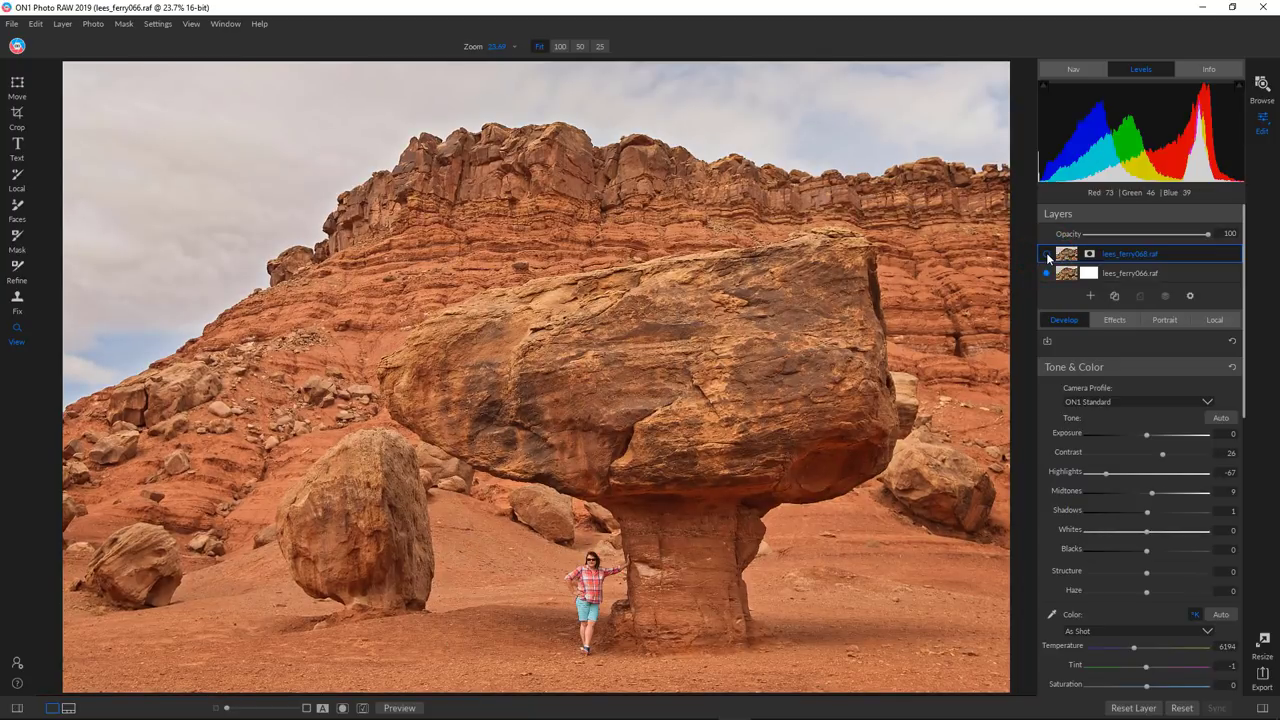
left_click(1047, 255)
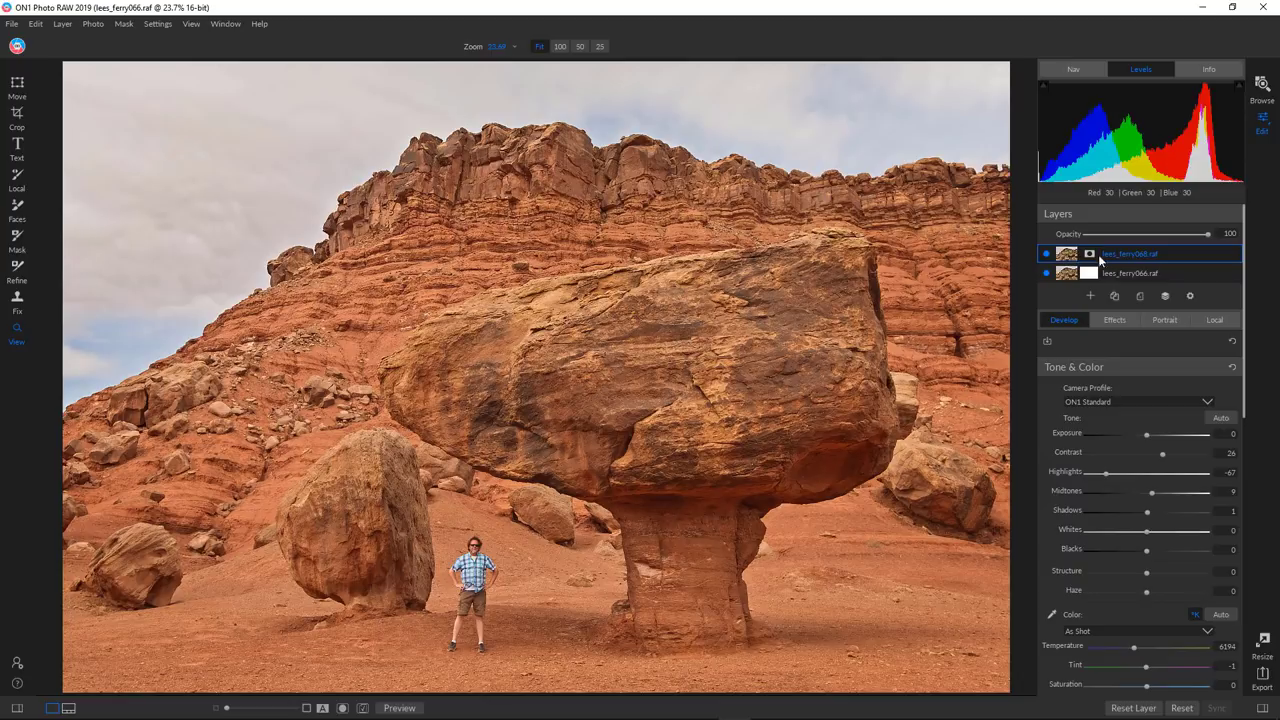
Step: Mask the lees_ferry068.raf layer by painting out the area beside the rock pedestal to reveal the woman from the layer below
left_click(1090, 256)
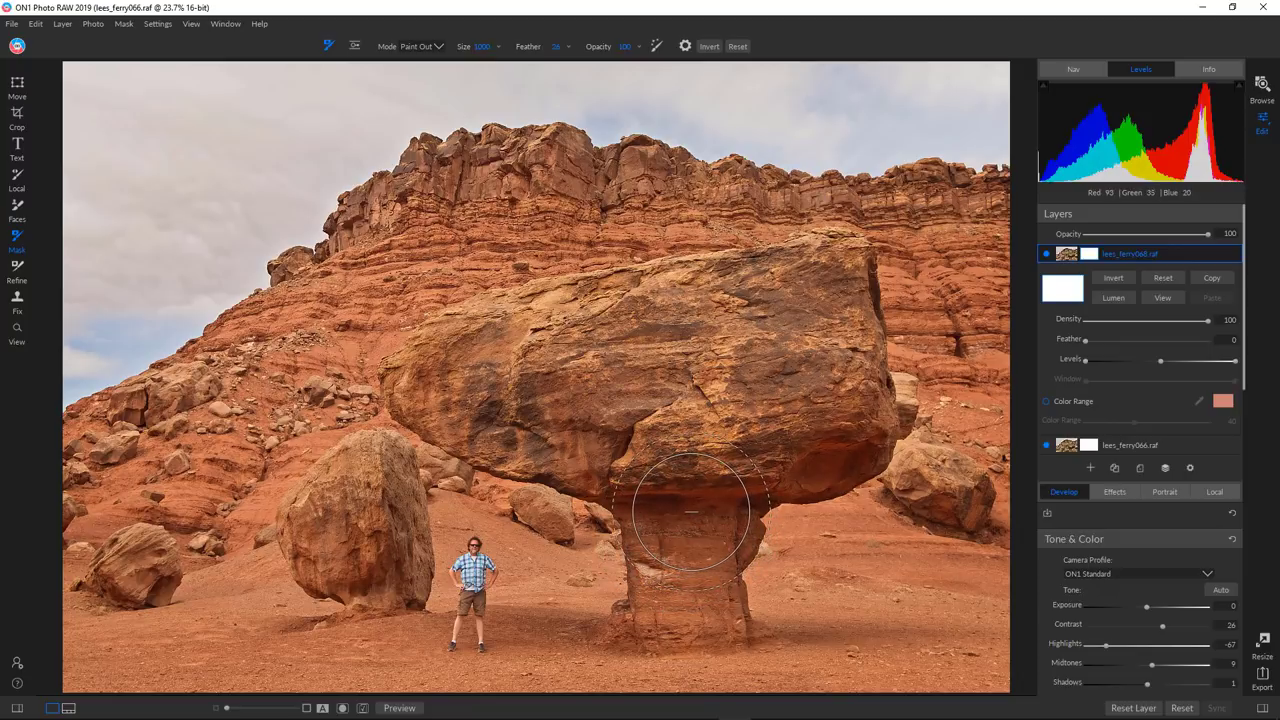
left_click(588, 535)
mouse_move(588, 535)
left_mouse_down()
mouse_move(600, 638)
mouse_move(592, 577)
mouse_move(602, 607)
left_mouse_up()
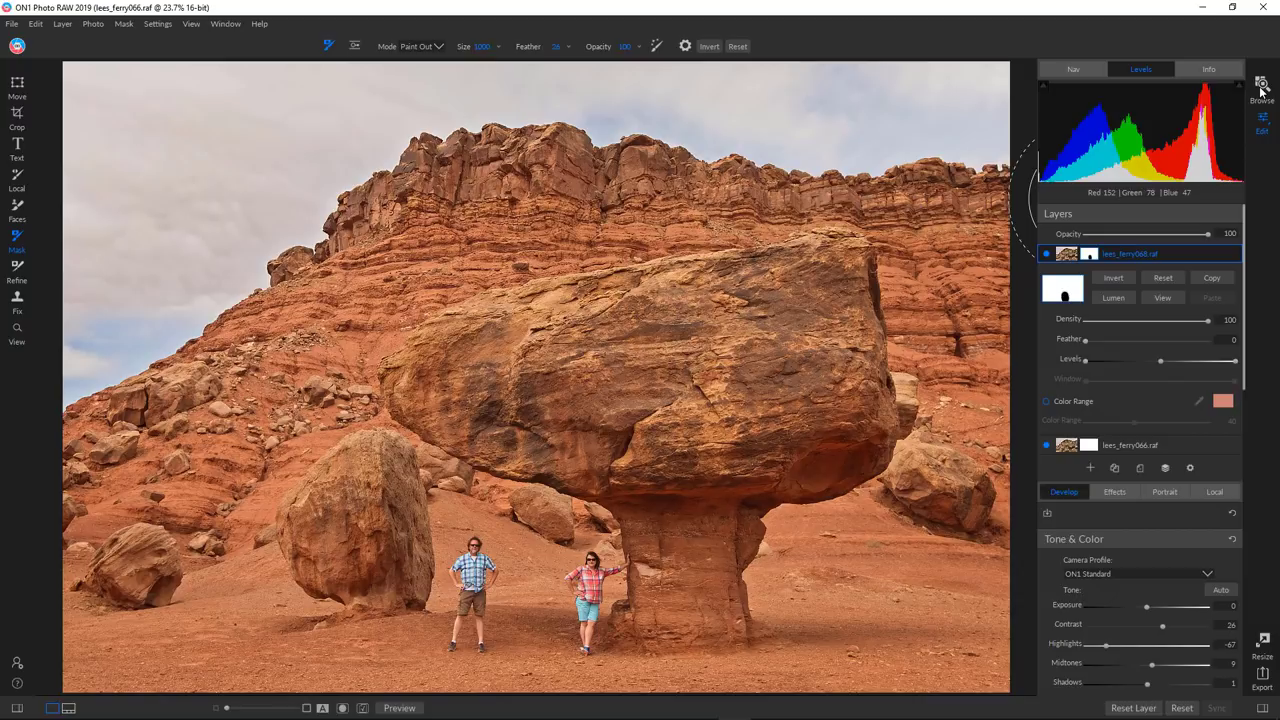
Step: Return to browsing and select the layered photo lees_ferry066.onphoto
left_click(1261, 88)
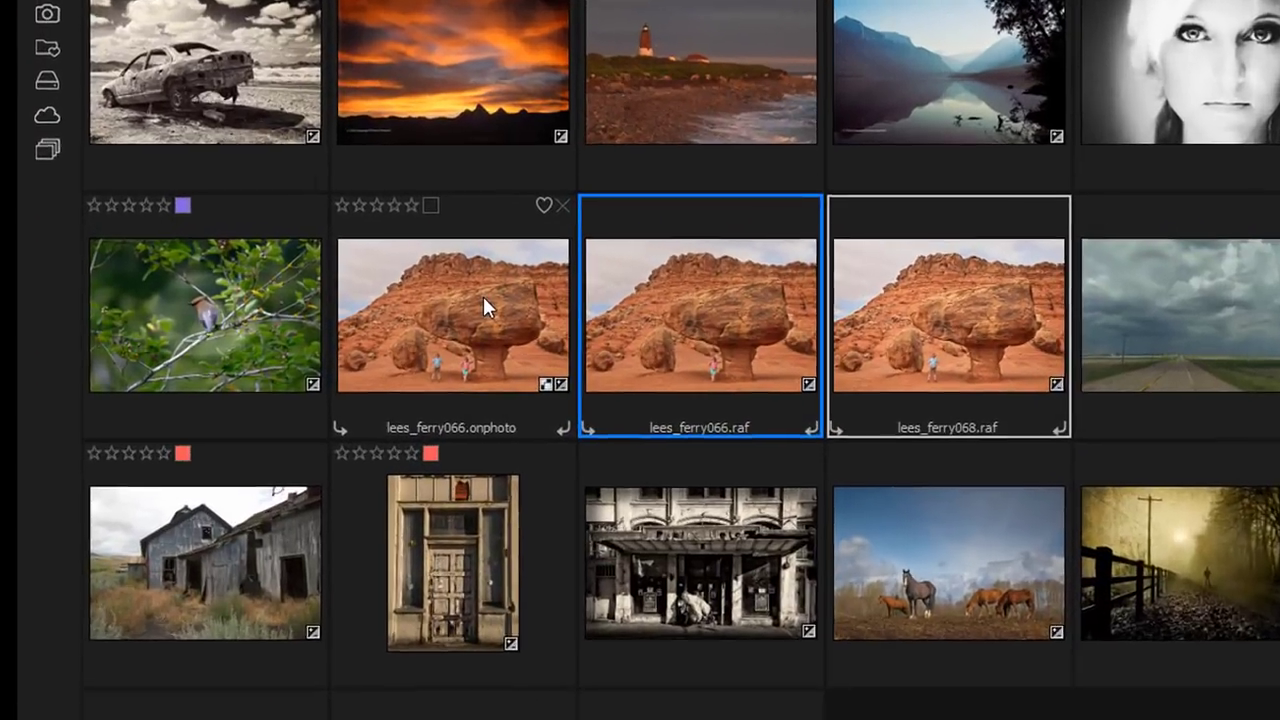
left_click(266, 261)
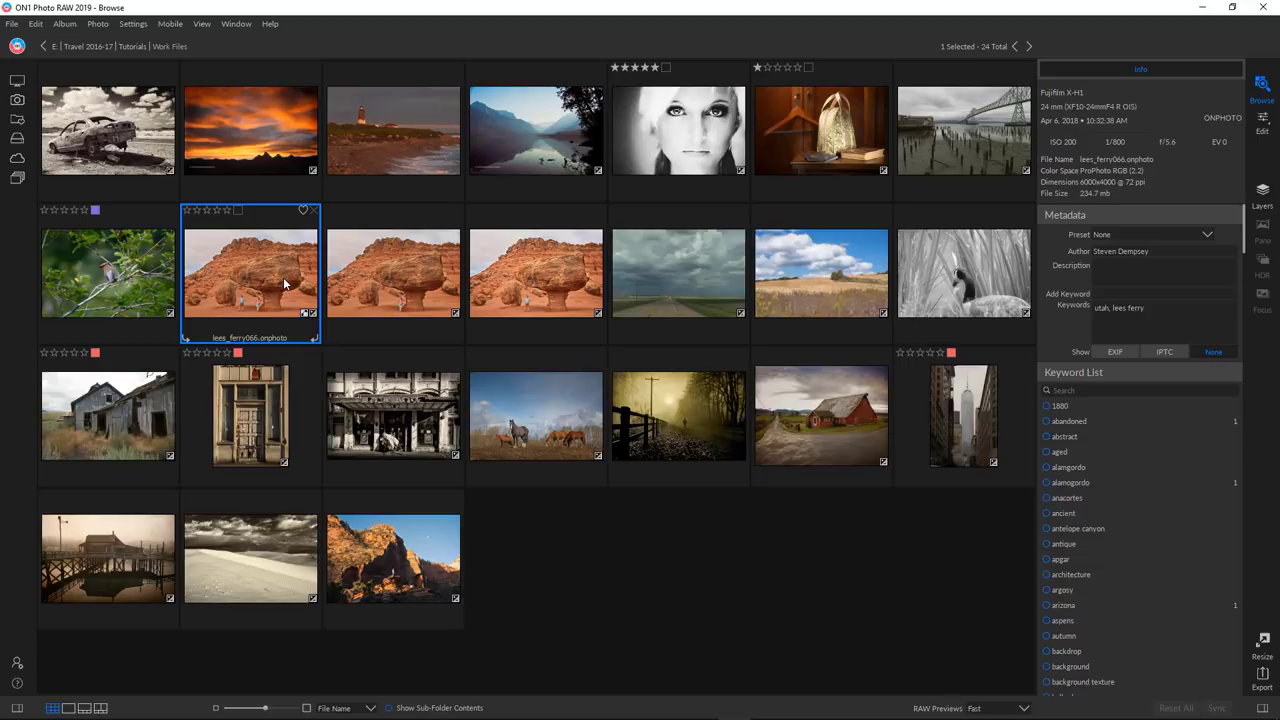
Step: Open the stormy road photo on_the_way_to_havre_047.raf for editing in Effects
left_click(677, 297)
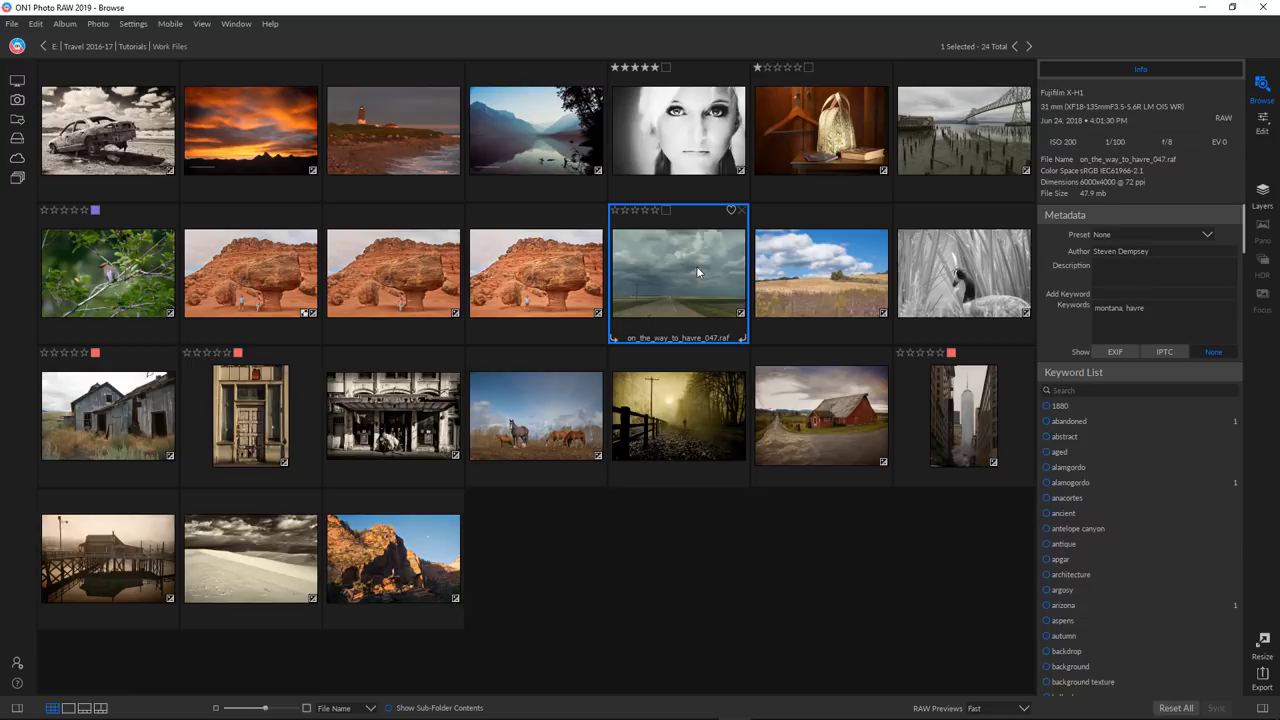
left_click(8, 24)
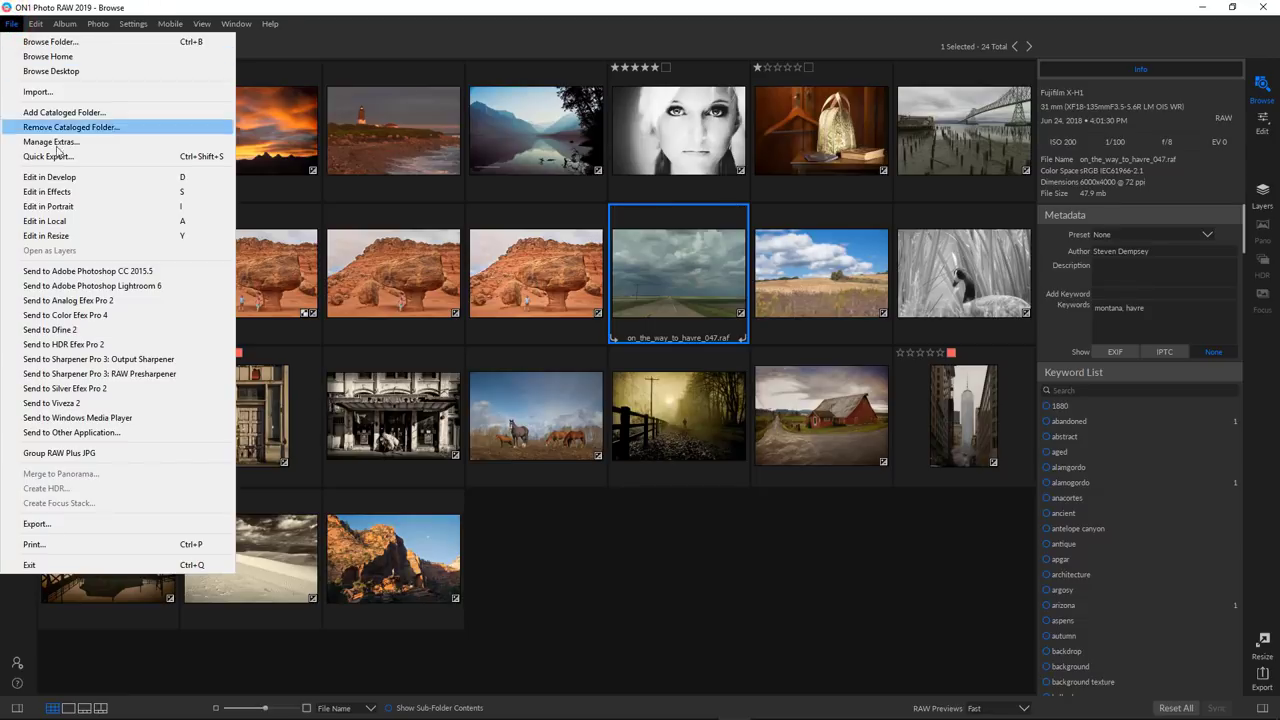
left_click(477, 20)
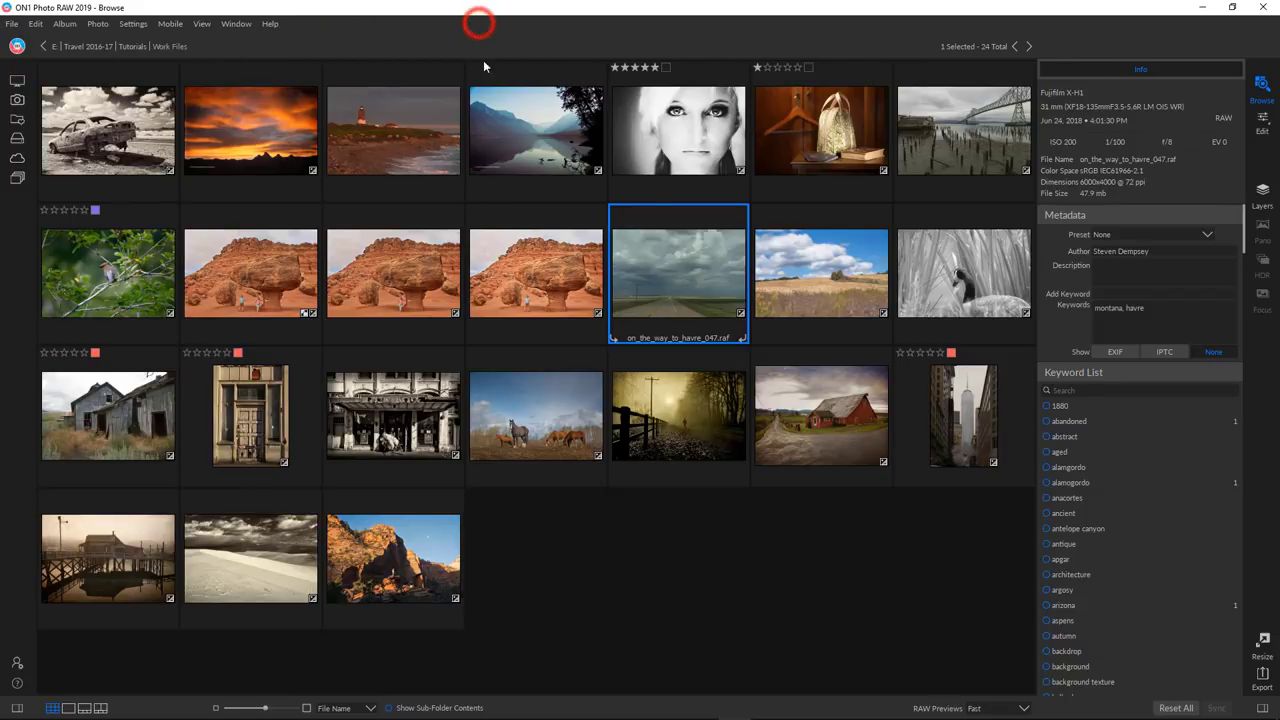
double_click(641, 308)
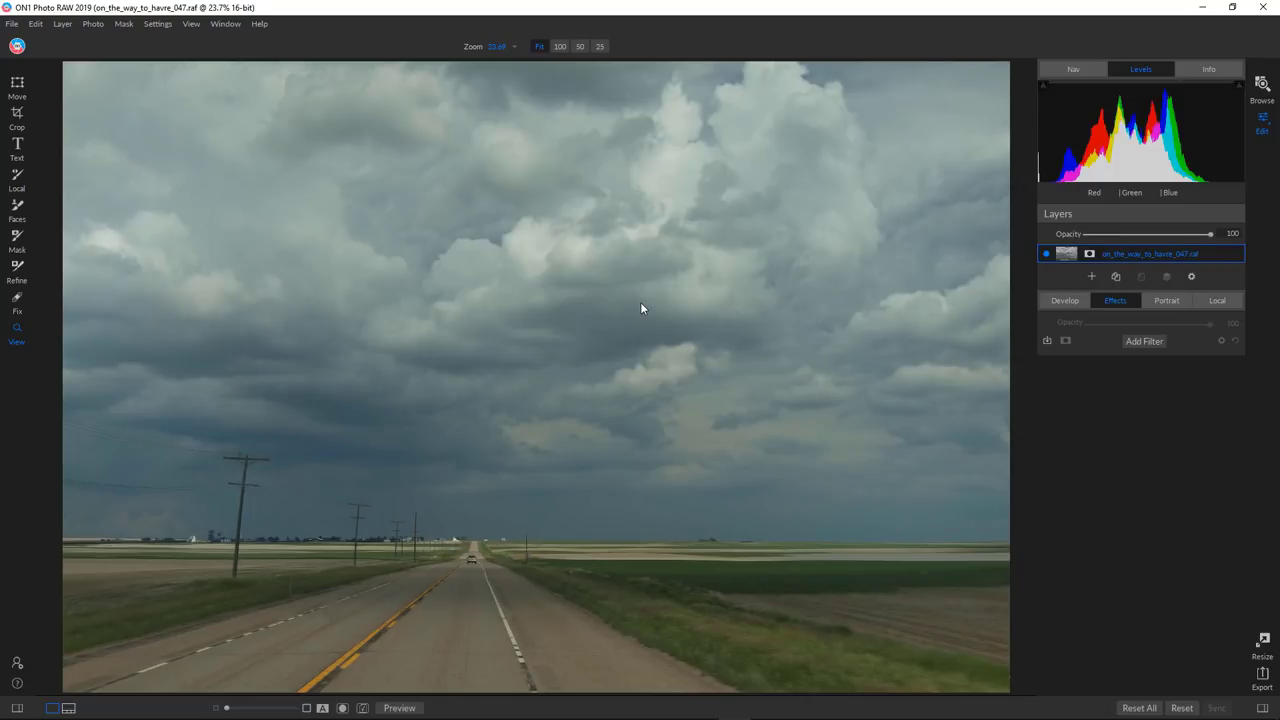
Step: Add a Curves filter and shape its curve into a contrast S, raising the upper point to input 155, output 161
left_click(1145, 341)
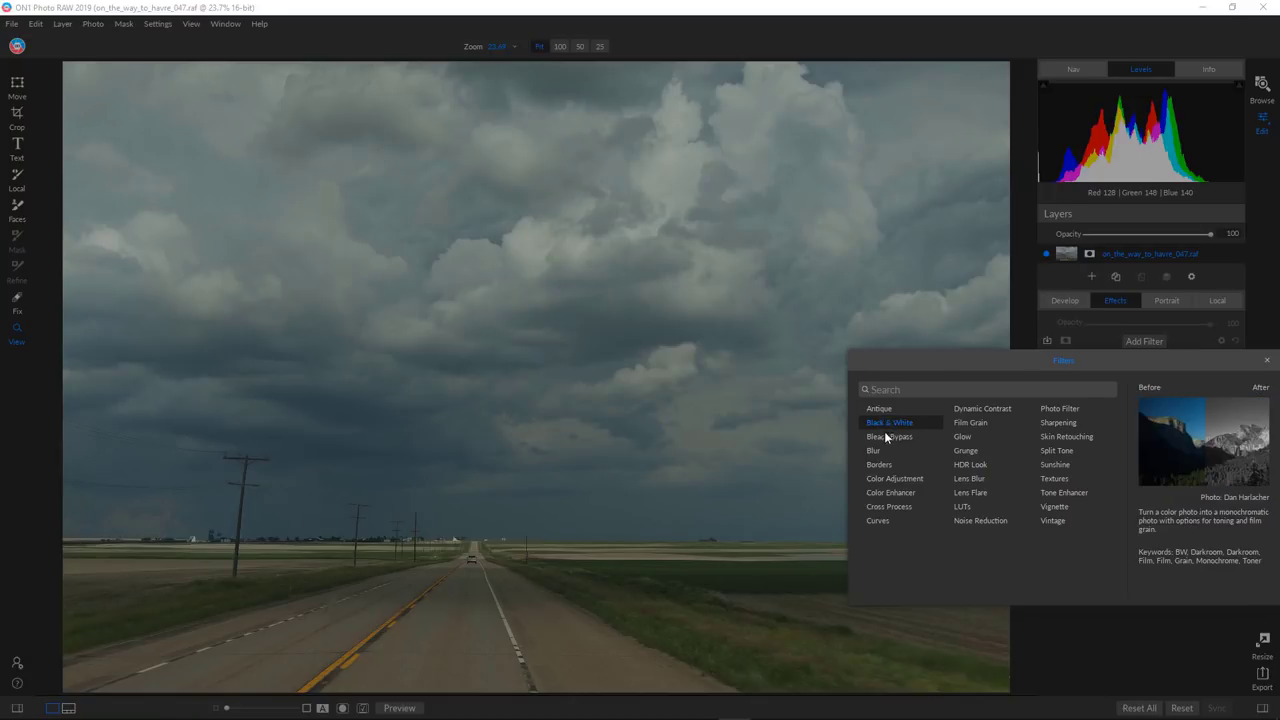
left_click(886, 520)
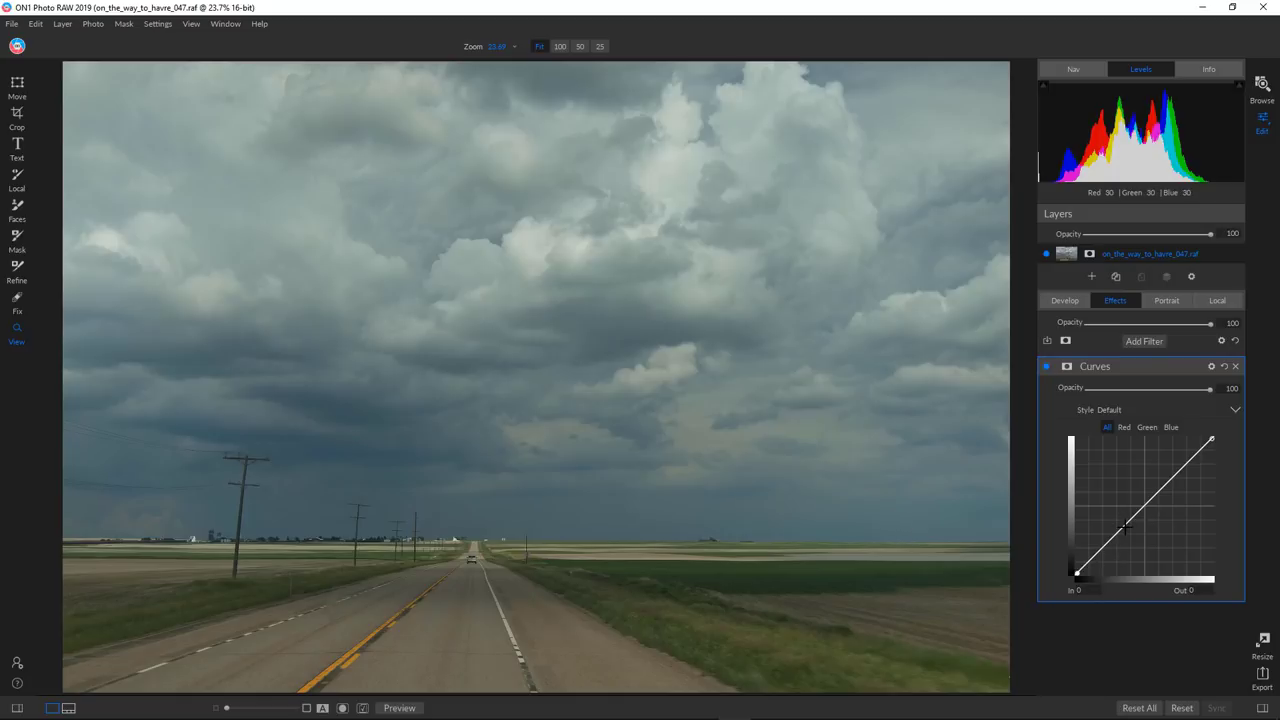
left_click_drag(1125, 527, 1158, 489)
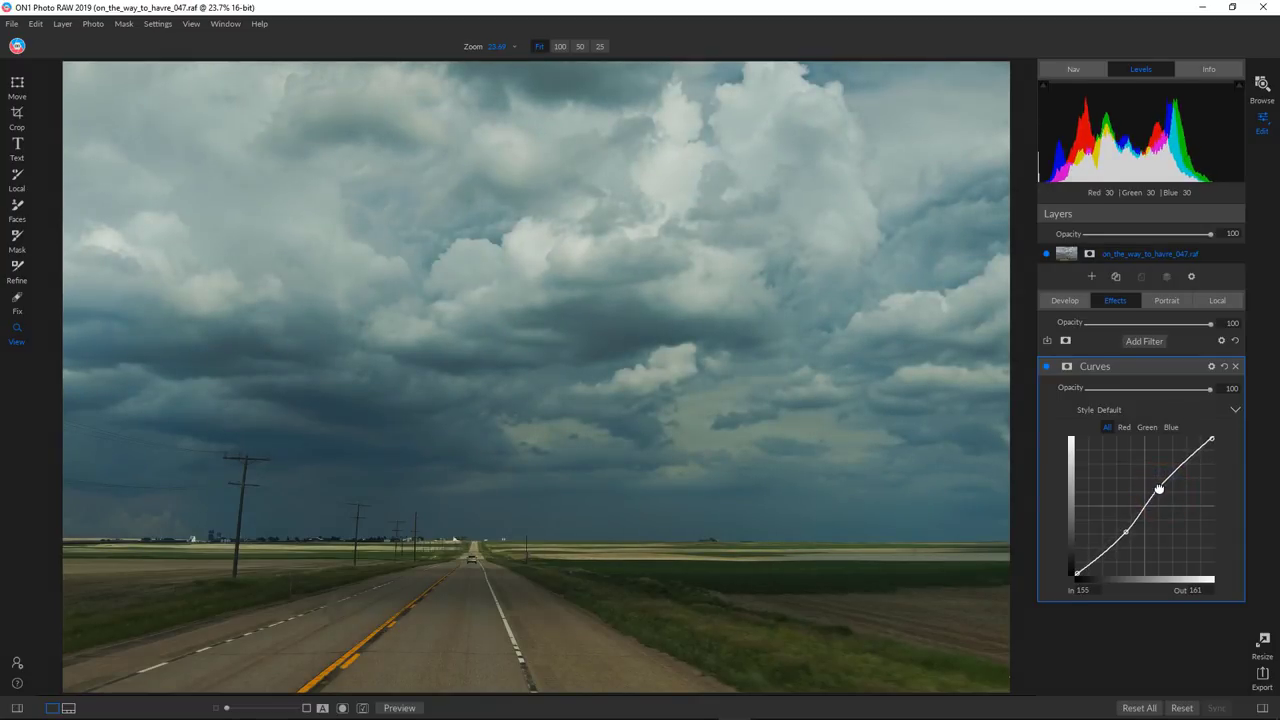
Step: Move the lower Curves point to input 93, output 83 and mask the filter with a linear gradient at the horizon, limiting it to the ground
left_click_drag(1126, 534, 1125, 531)
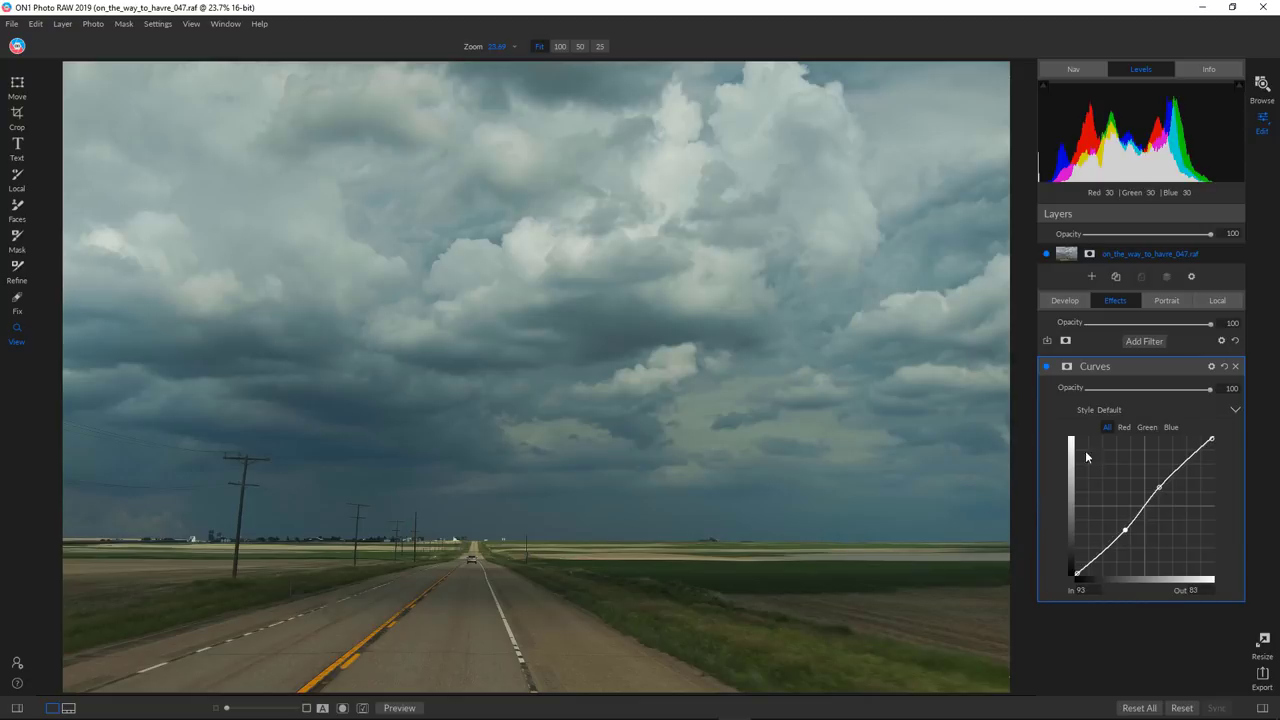
left_click(1069, 367)
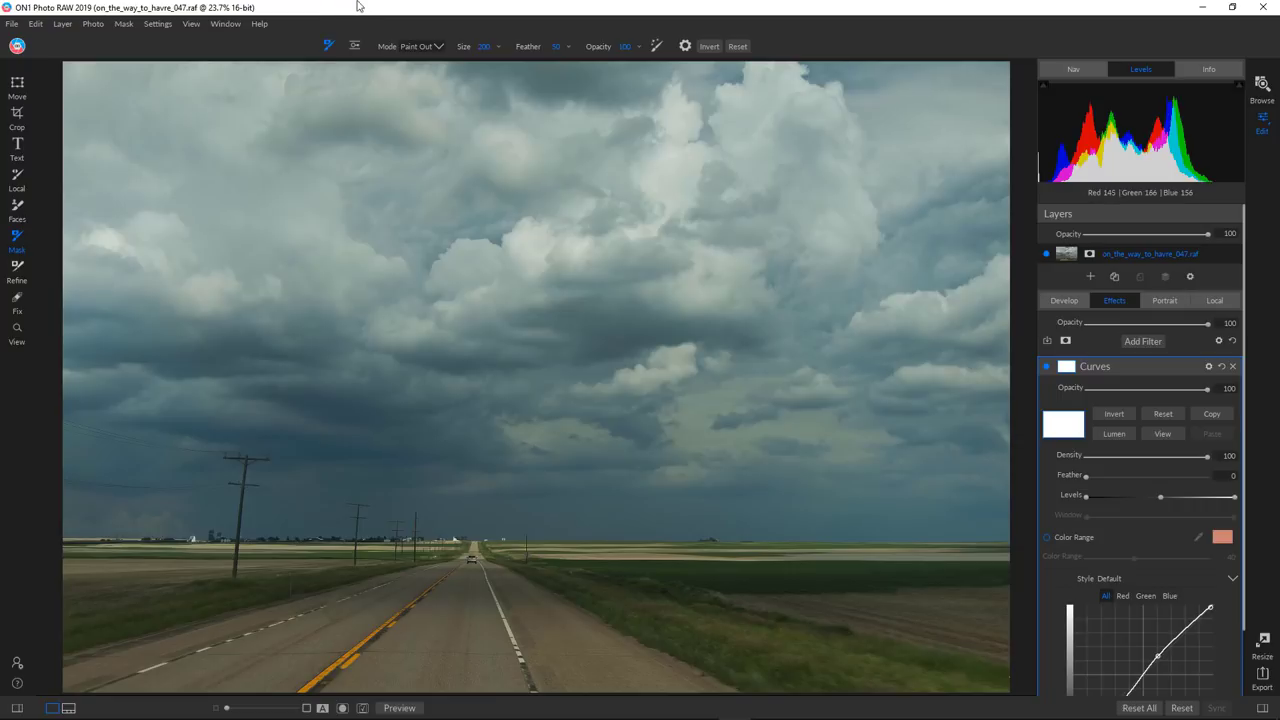
left_click(355, 46)
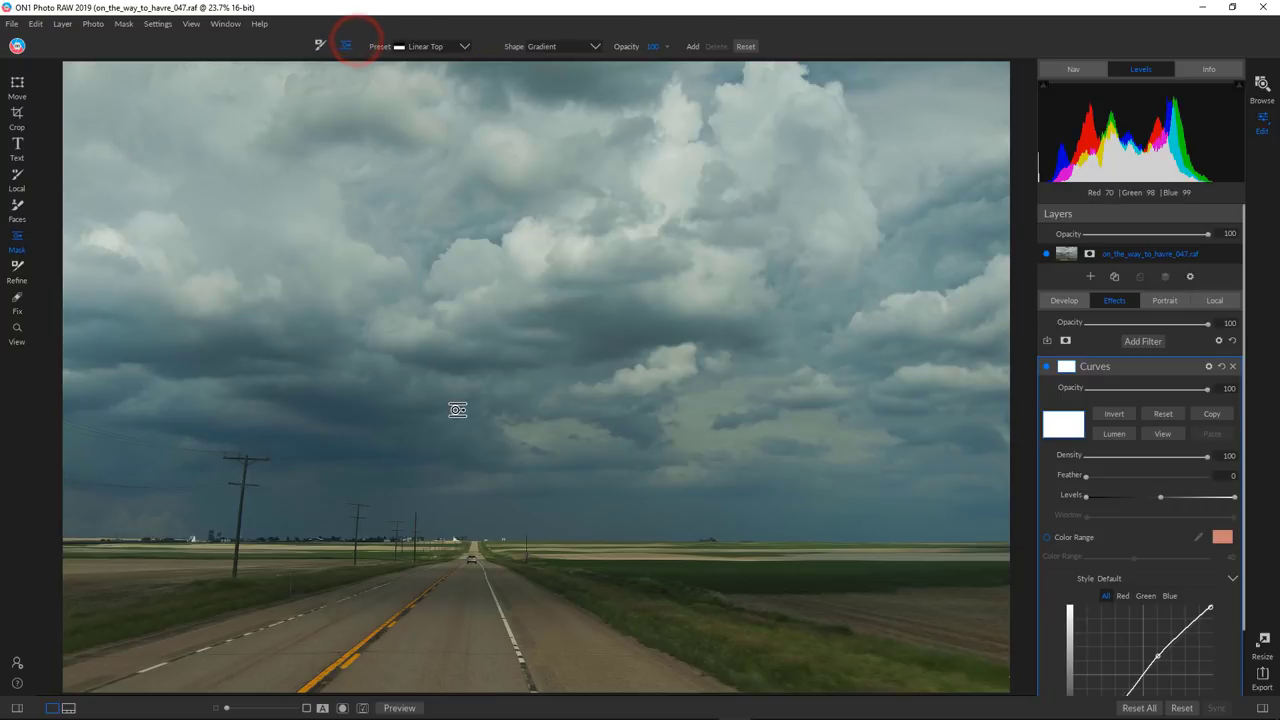
left_click_drag(485, 532, 487, 543)
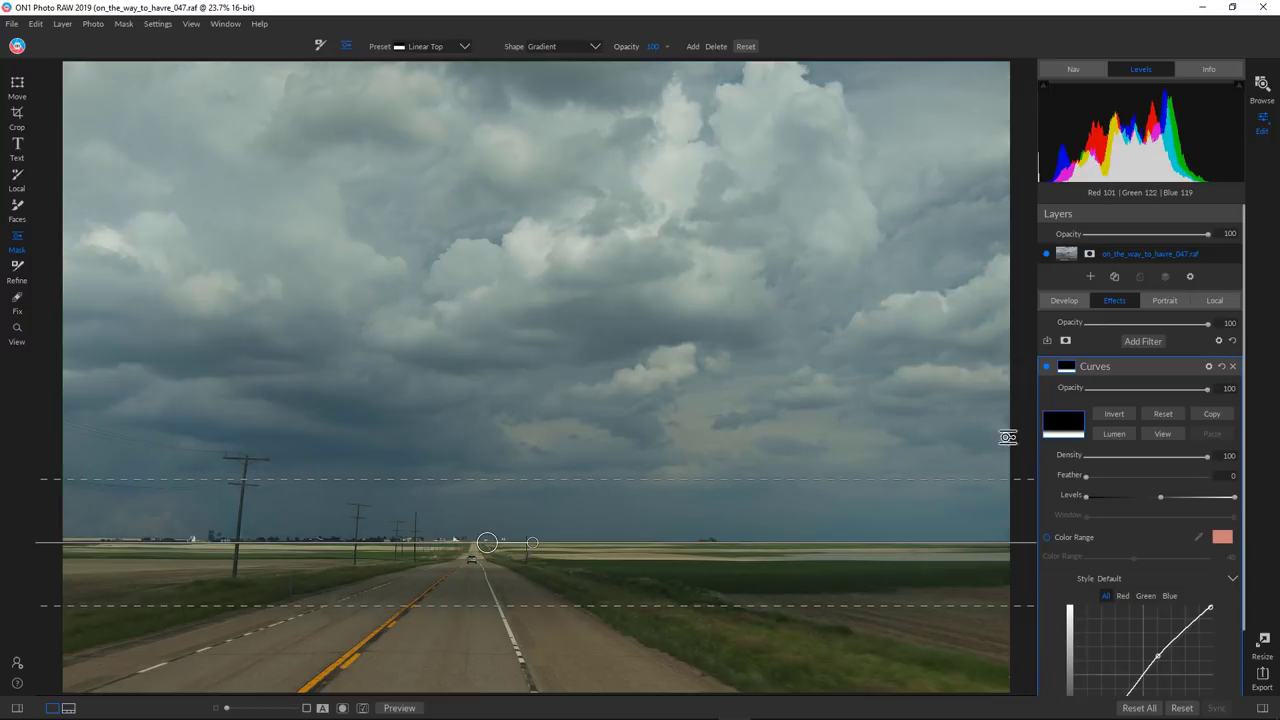
left_click(1047, 367)
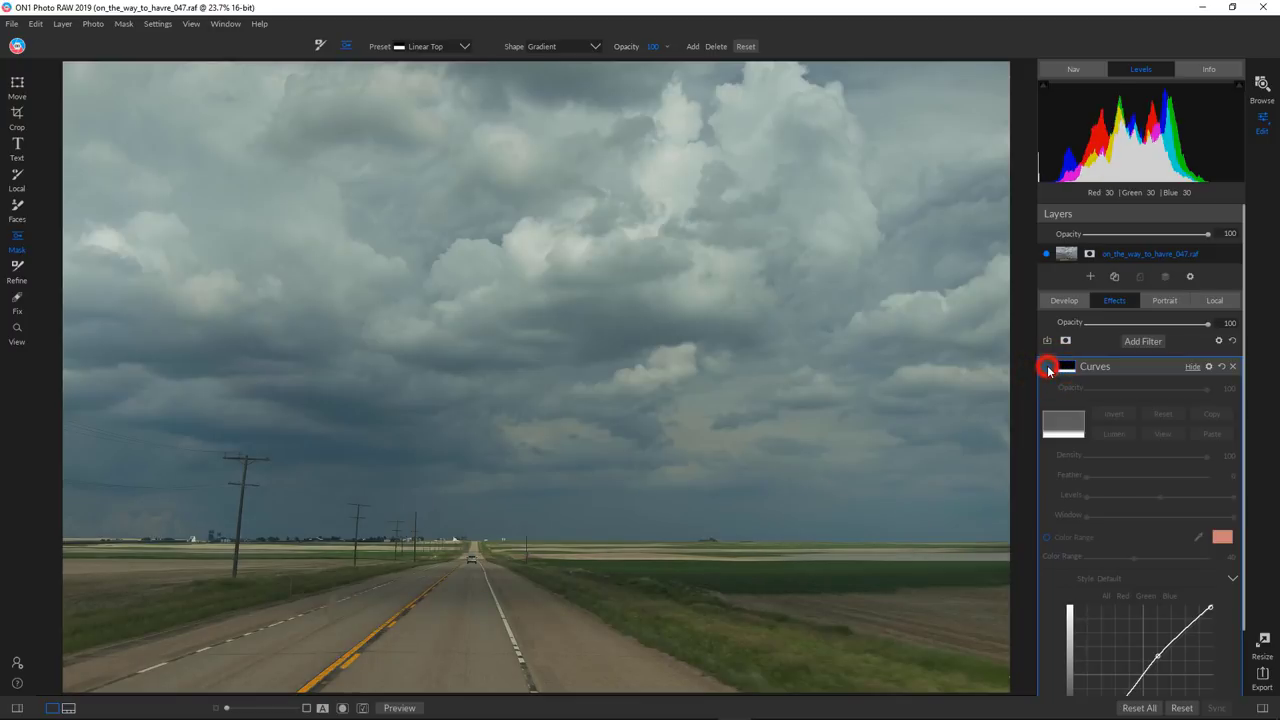
left_click(1047, 367)
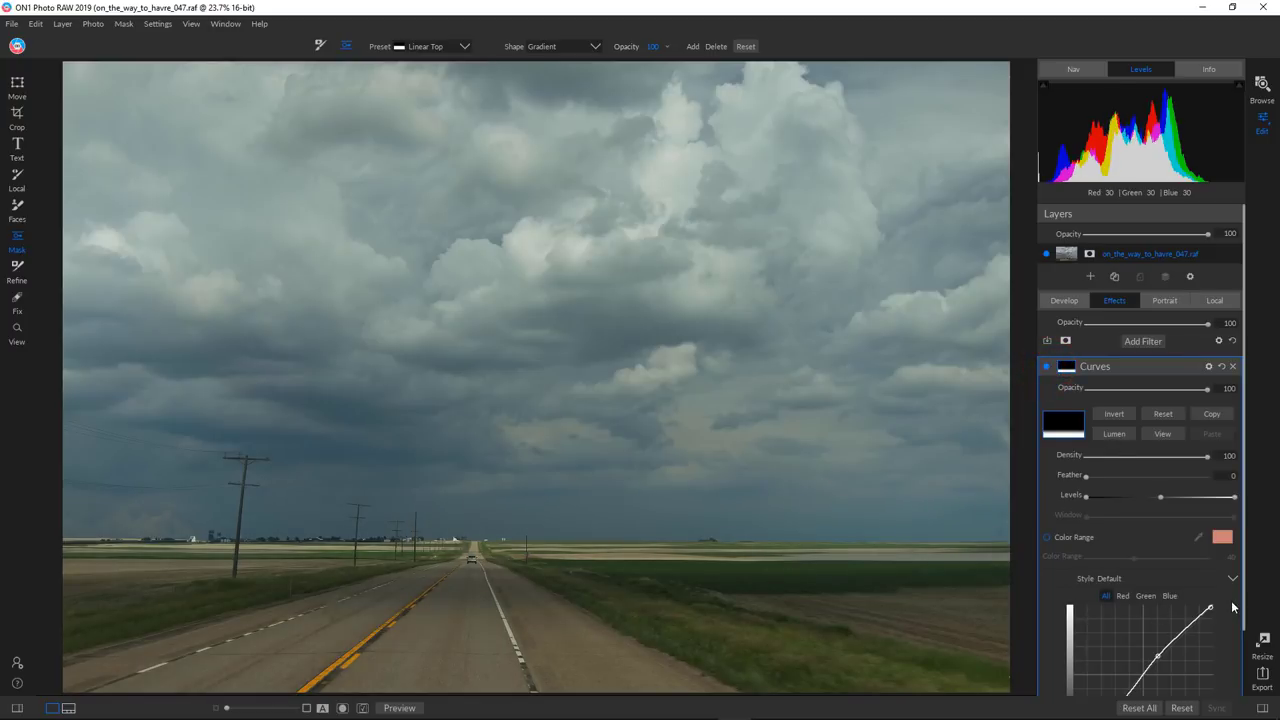
Step: Strengthen the Curves contrast, placing the upper point at input 144, output 173 and the lower point at input 95, output 88
left_click(1242, 548)
scroll(1242, 548, "down", 2)
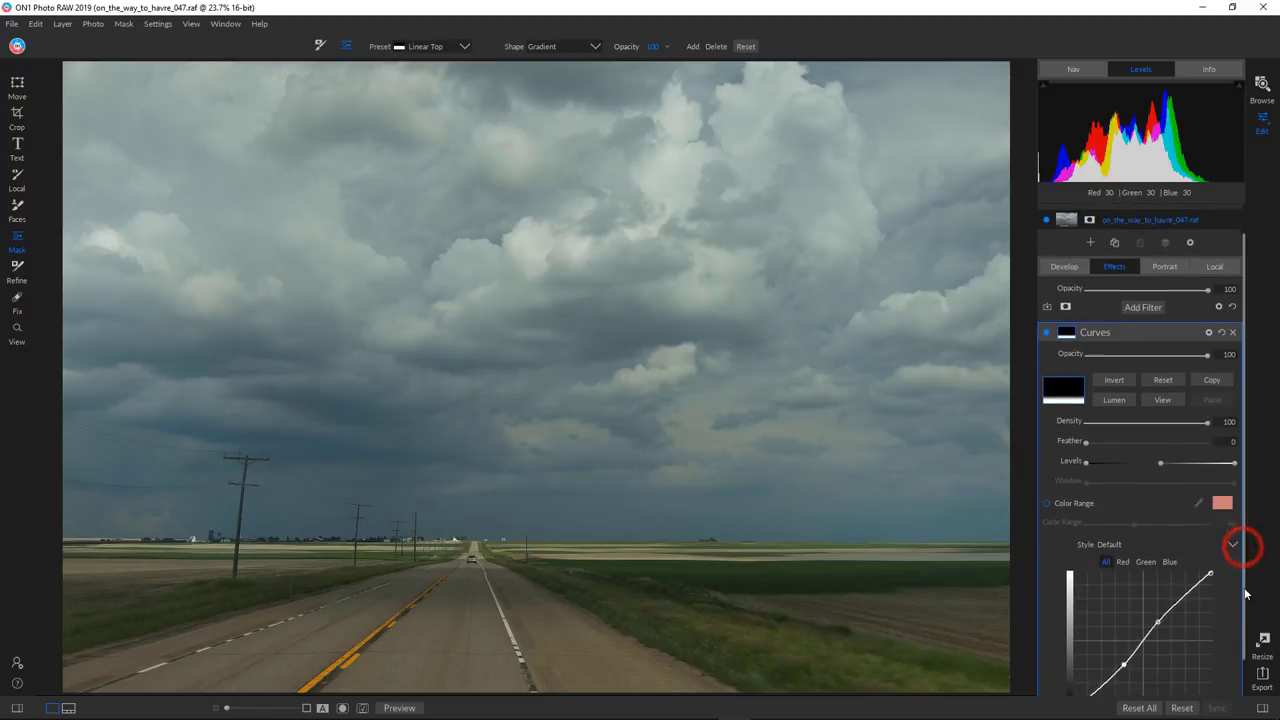
left_click_drag(1126, 640, 1128, 636)
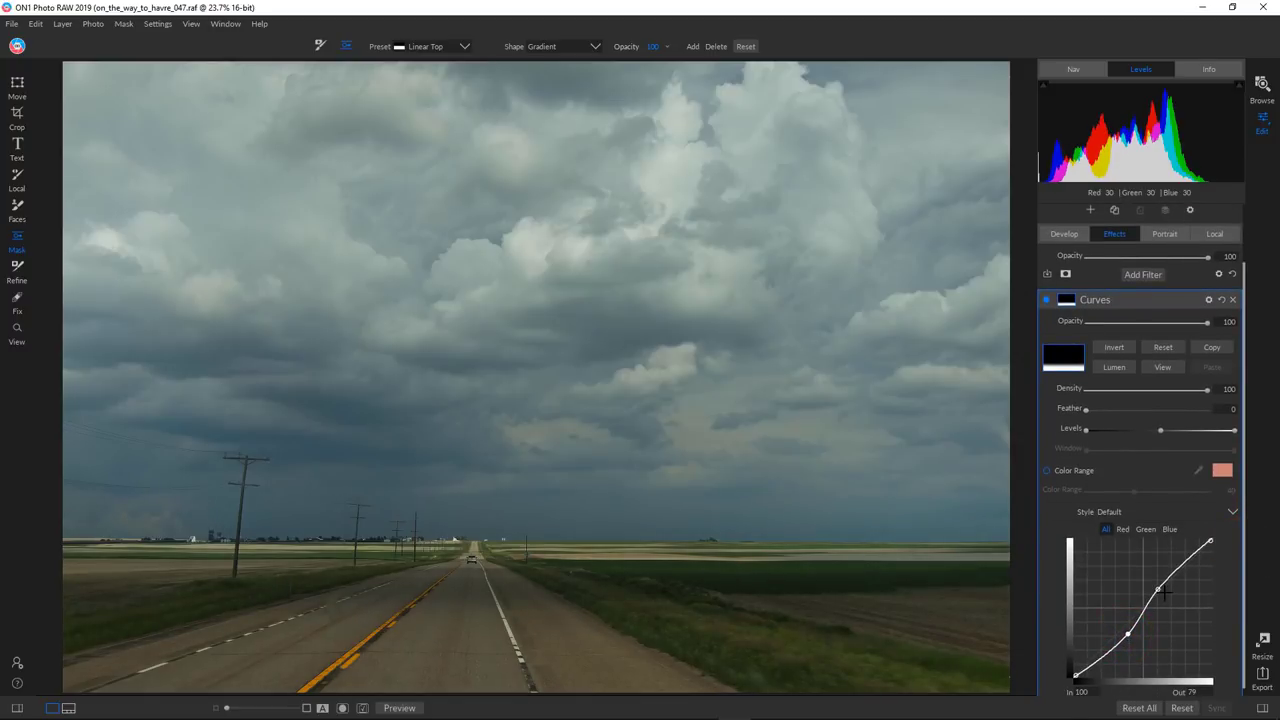
left_click(1159, 593)
left_click_drag(1159, 593, 1152, 584)
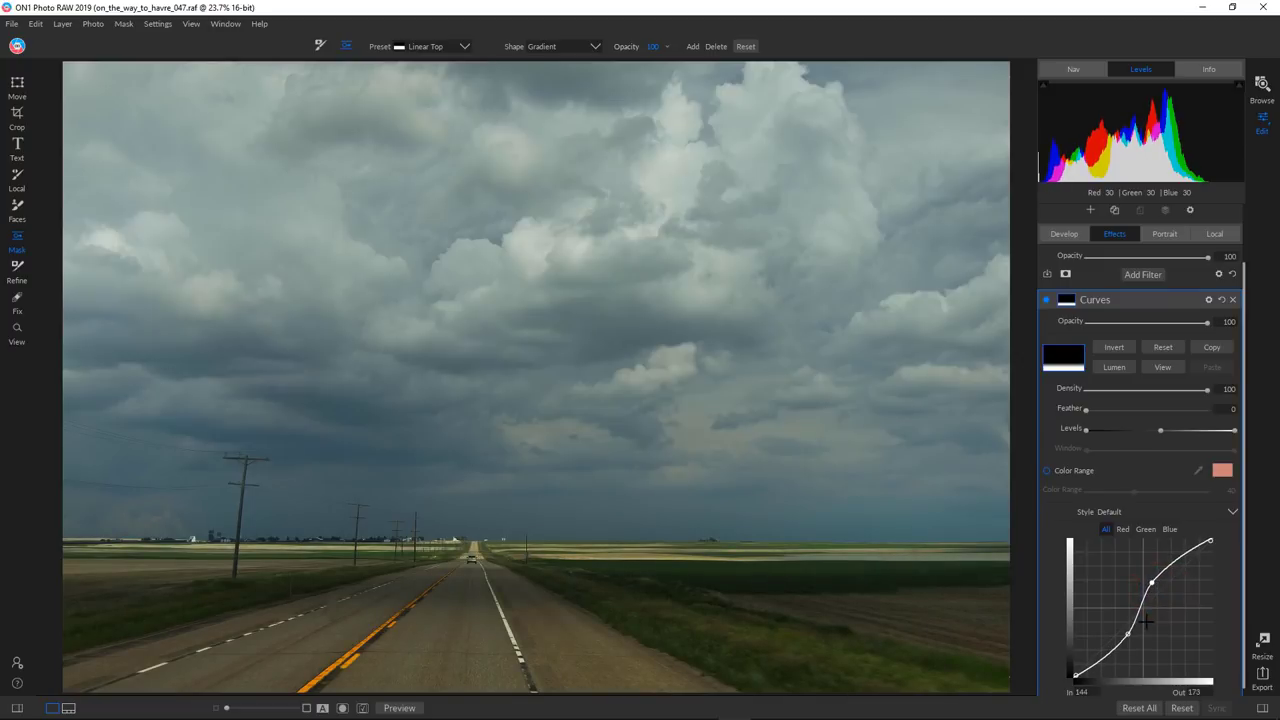
left_click_drag(1129, 637, 1125, 630)
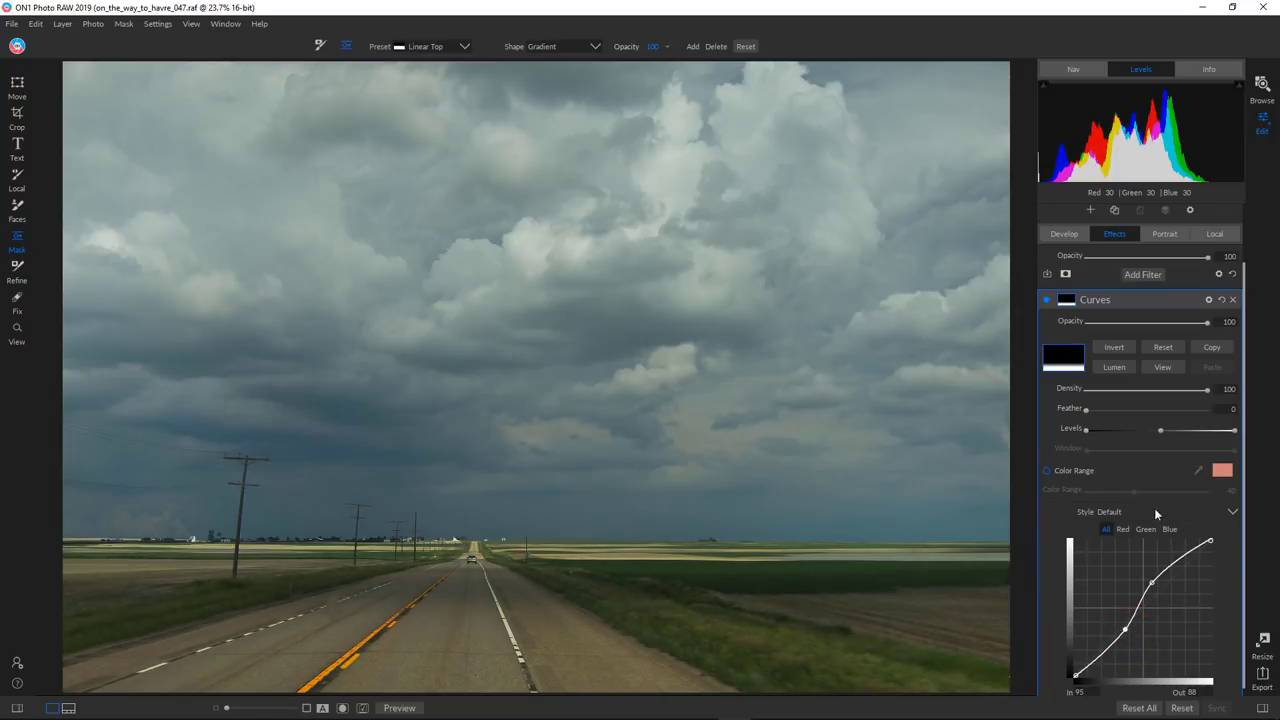
Step: Add a Color Adjustment filter, set Green to range 44, saturation 90 and brightness 85, and compare the photo without it
left_click(1138, 274)
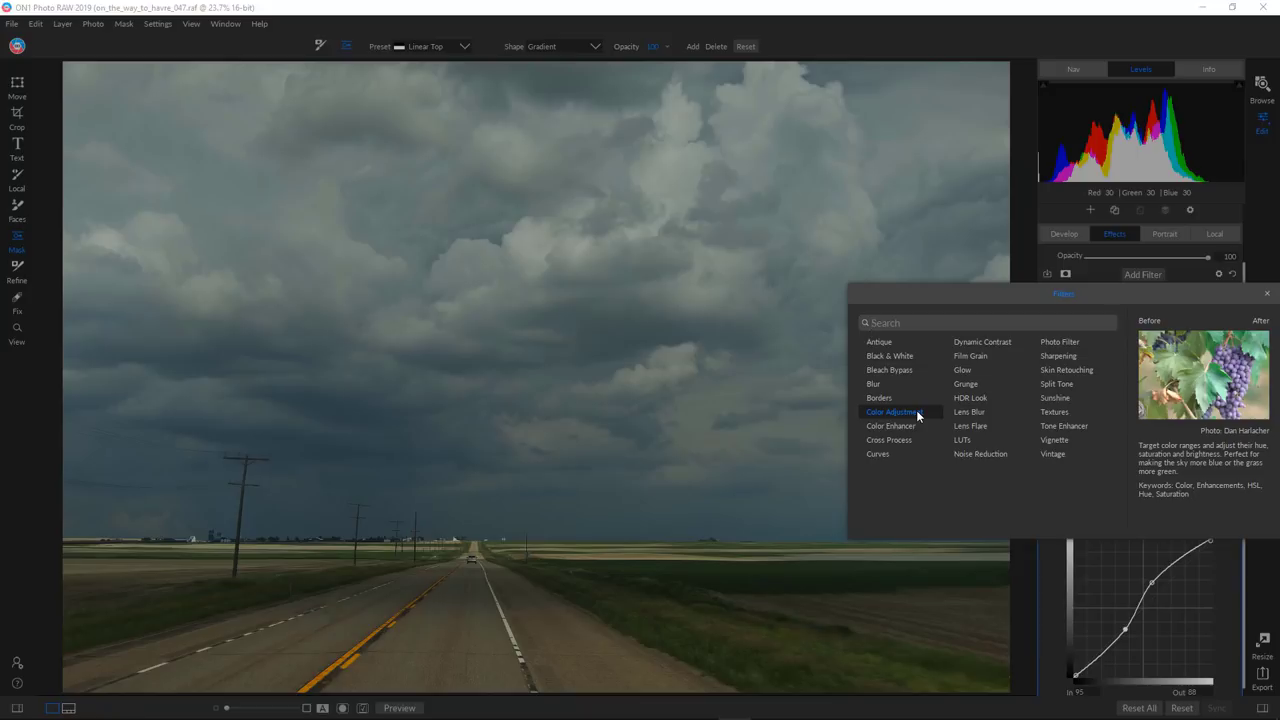
left_click(916, 410)
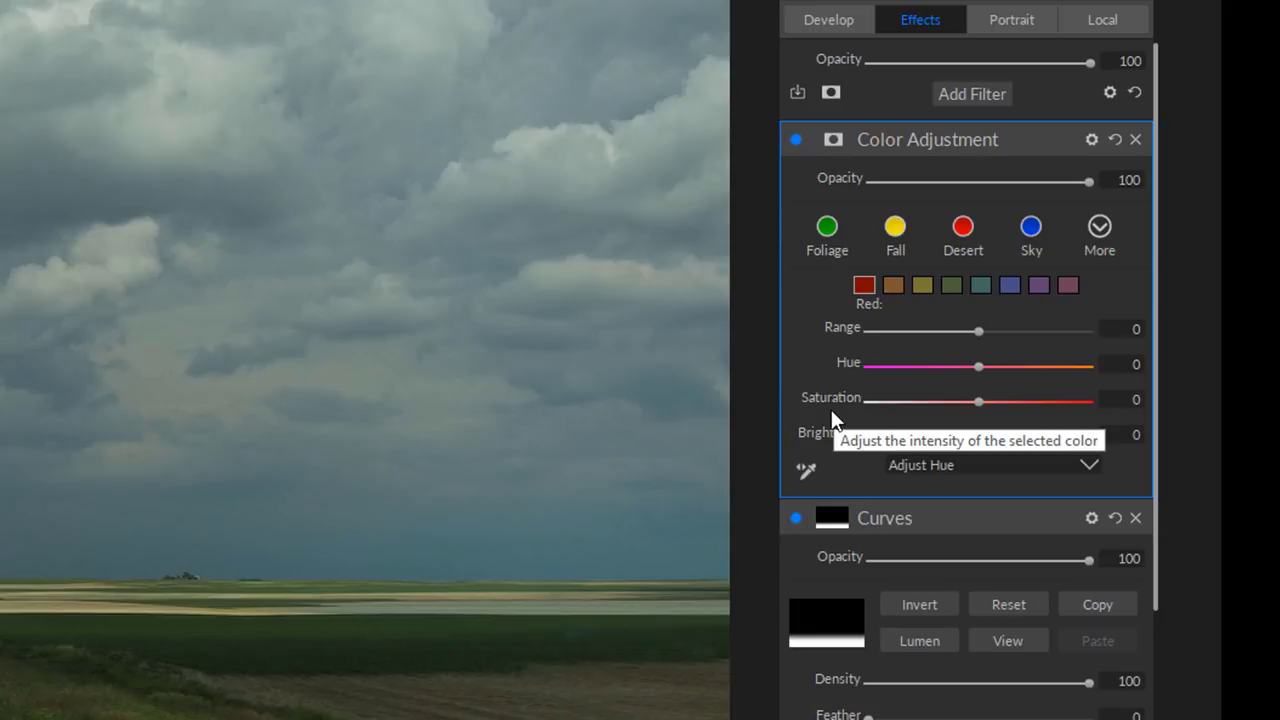
left_click(948, 285)
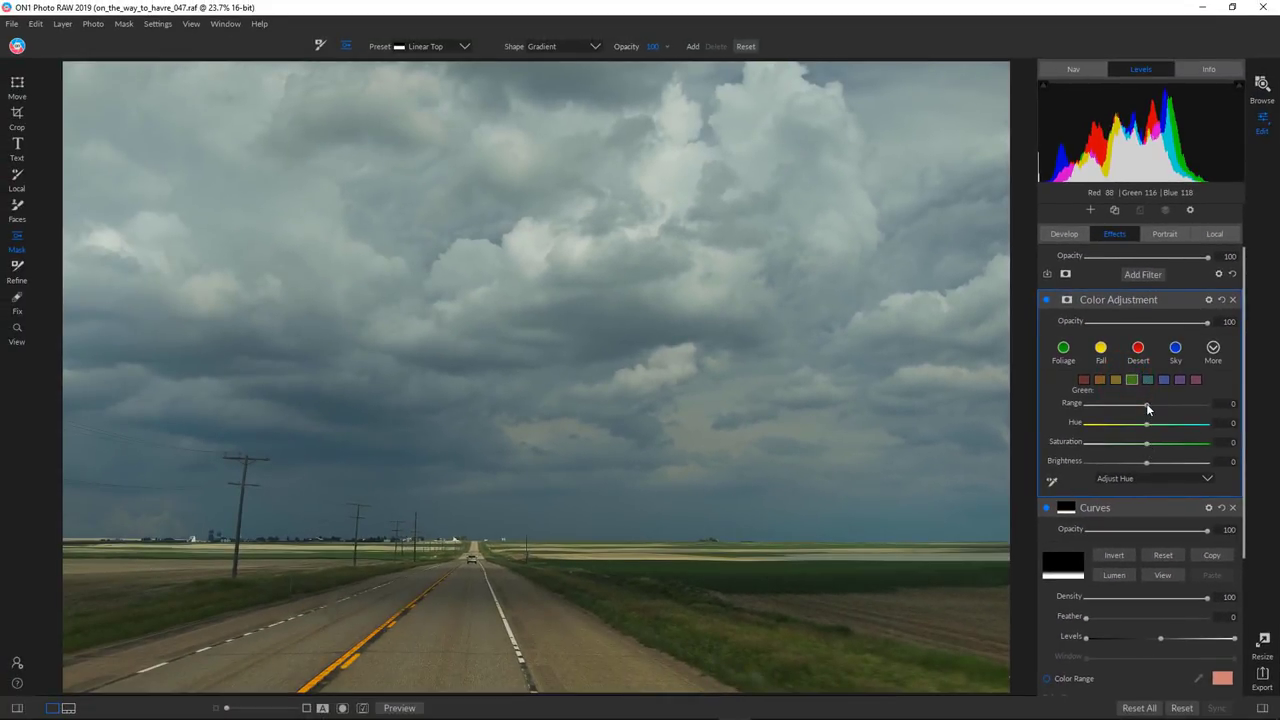
left_click_drag(1146, 403, 1189, 403)
left_click_drag(1147, 442, 1204, 443)
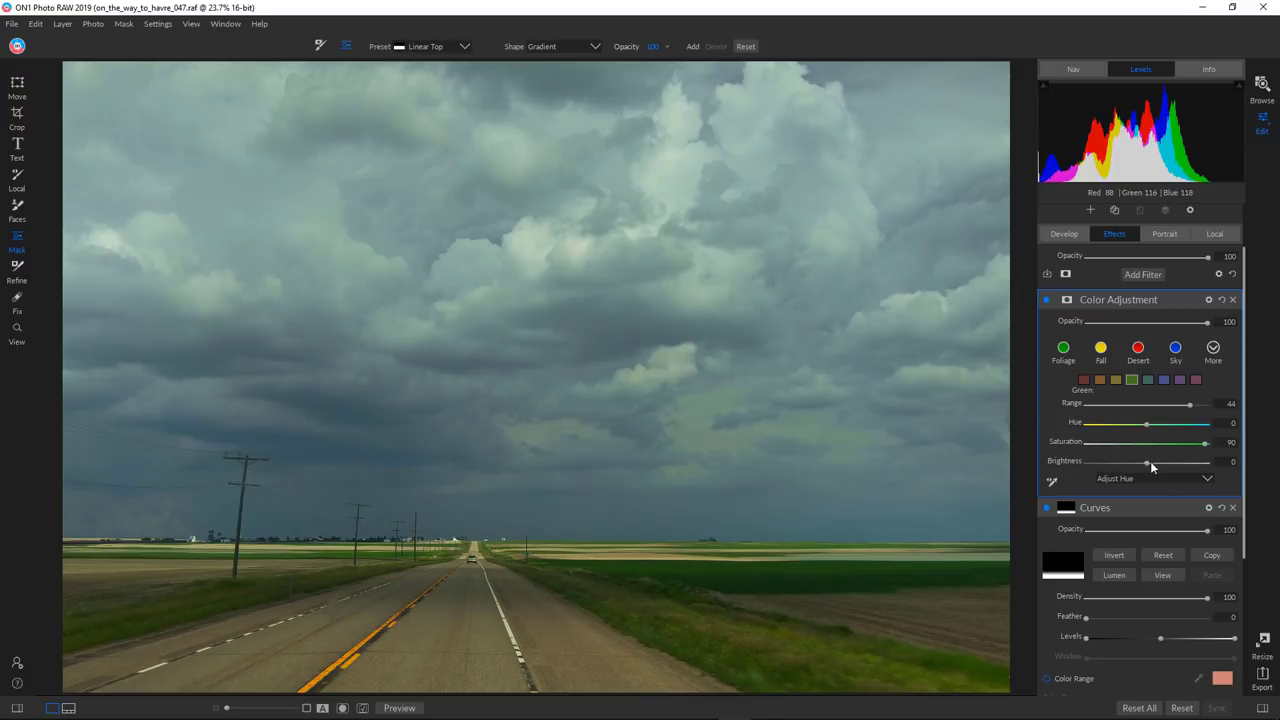
left_click_drag(1147, 462, 1204, 470)
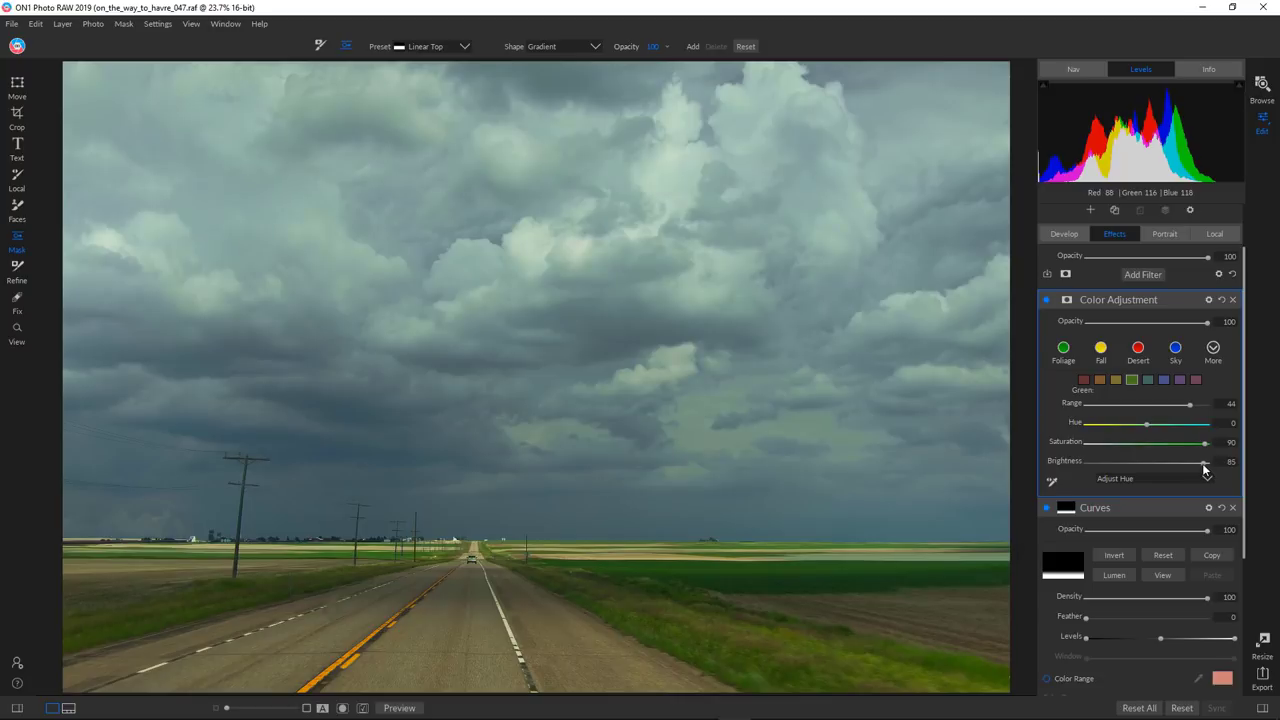
left_click(1046, 299)
left_click(1046, 299)
Step: Add a Film Grain filter using Ilford XP2 Super 400 film, with amount 88 and size 131
left_click(1144, 273)
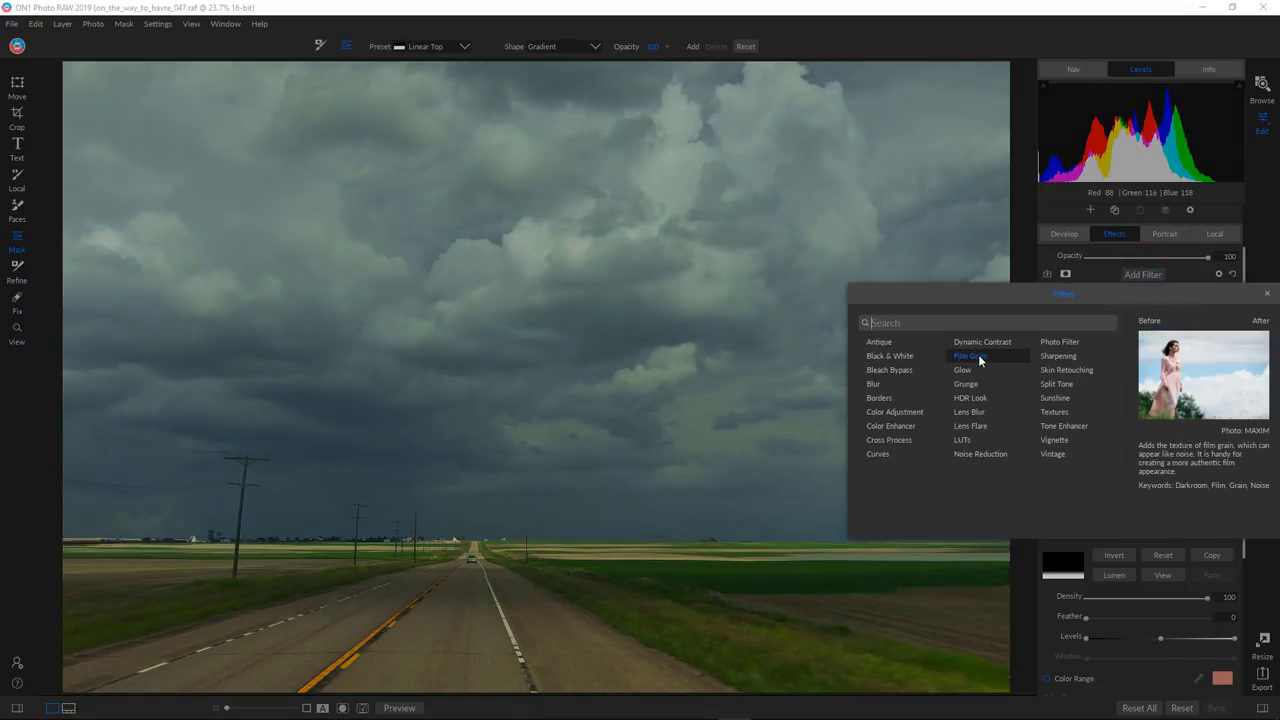
left_click(978, 354)
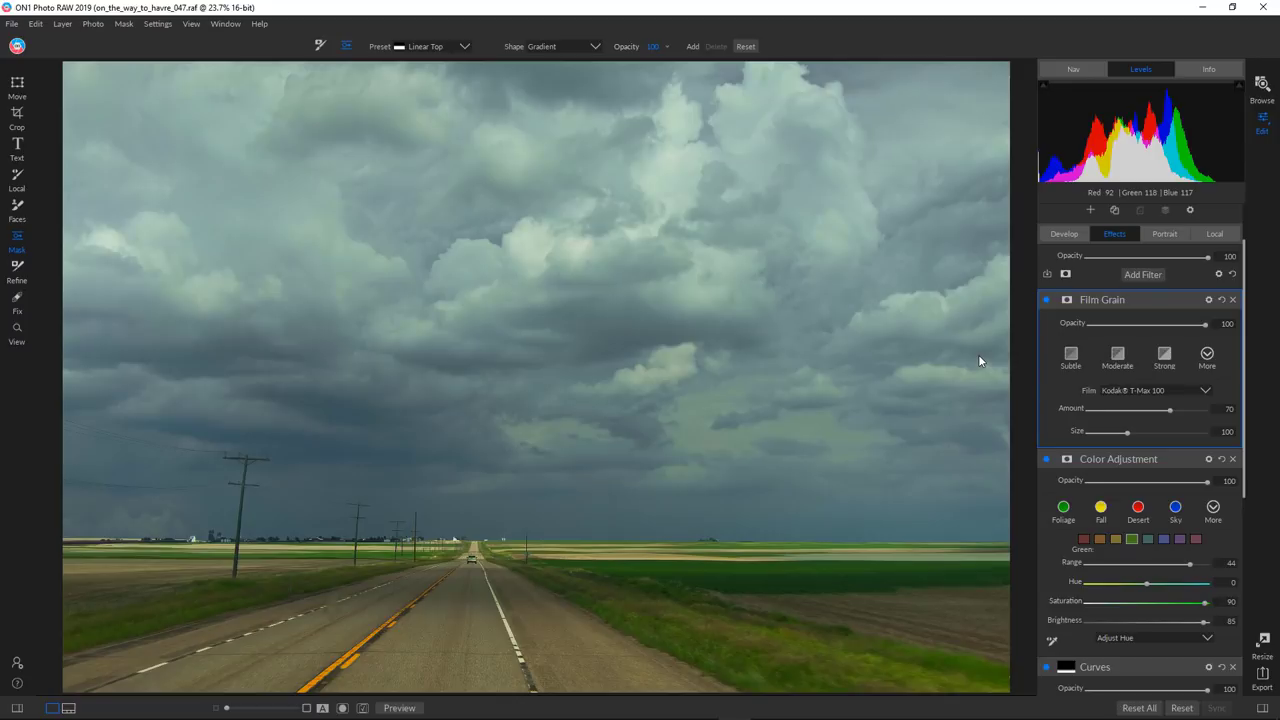
left_click(17, 332)
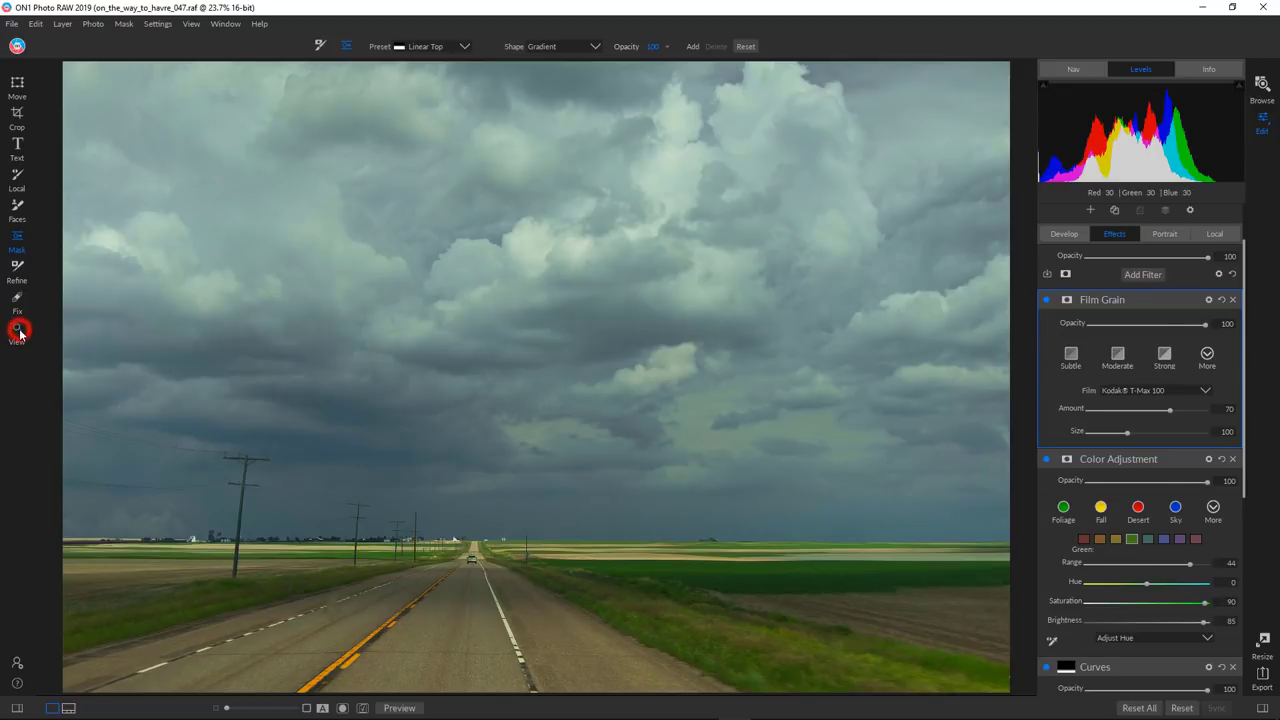
left_click(679, 246)
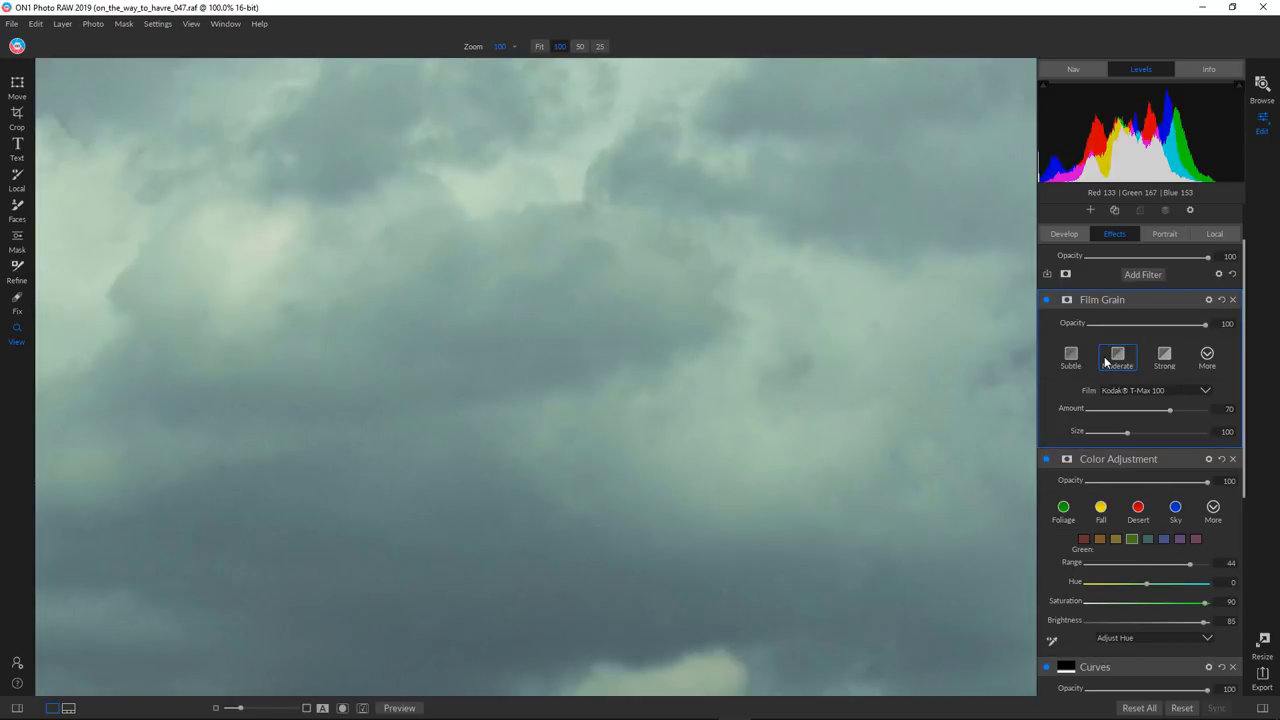
left_click(1172, 390)
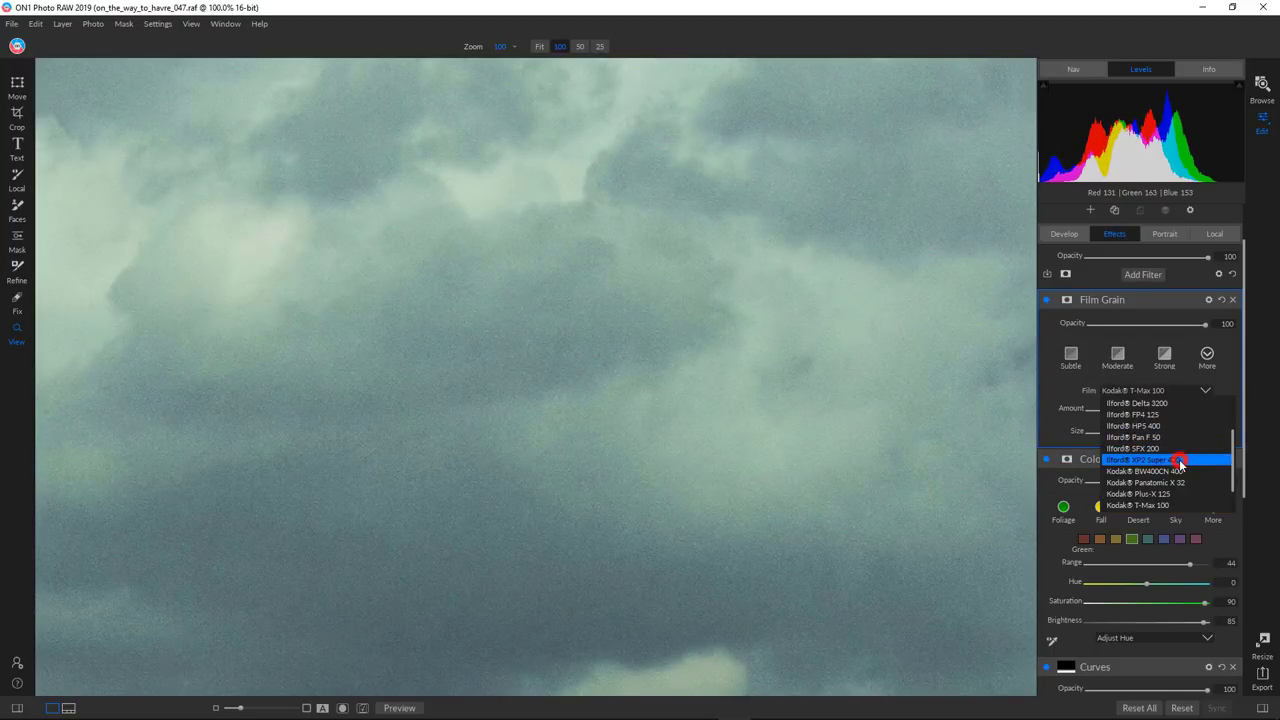
left_click(1180, 460)
left_click(1169, 409)
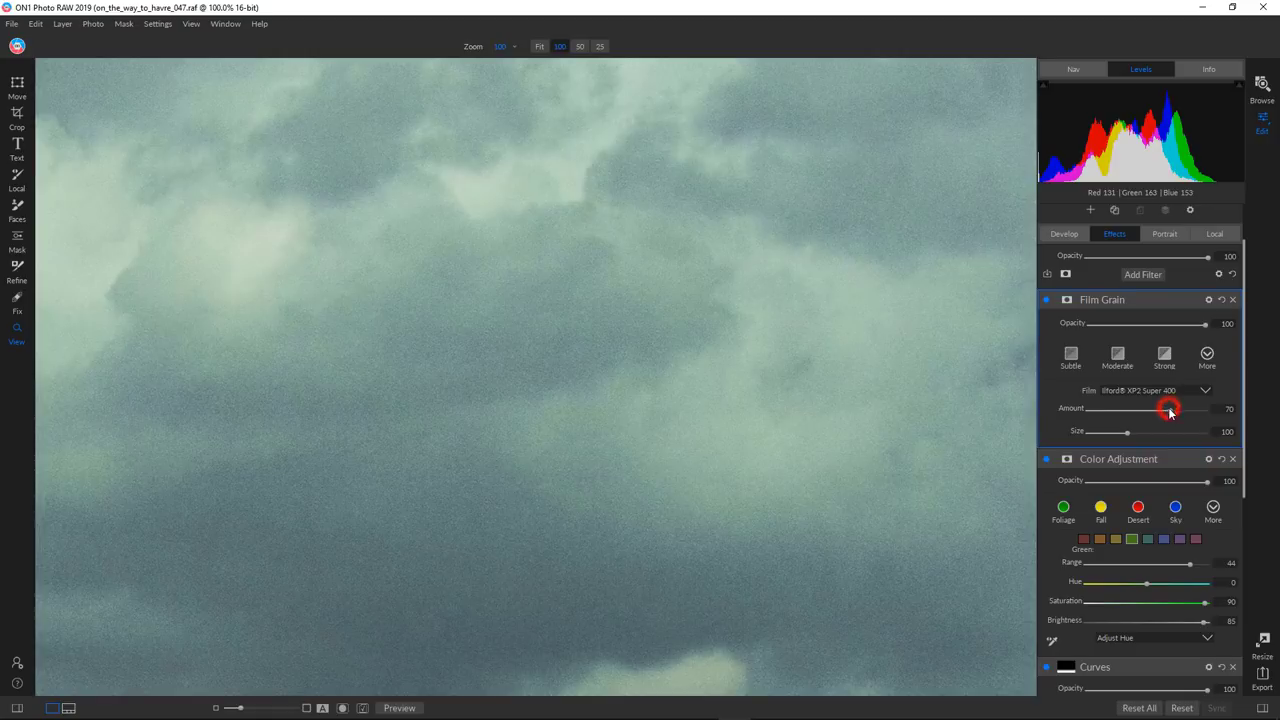
left_click_drag(1169, 410, 1210, 410)
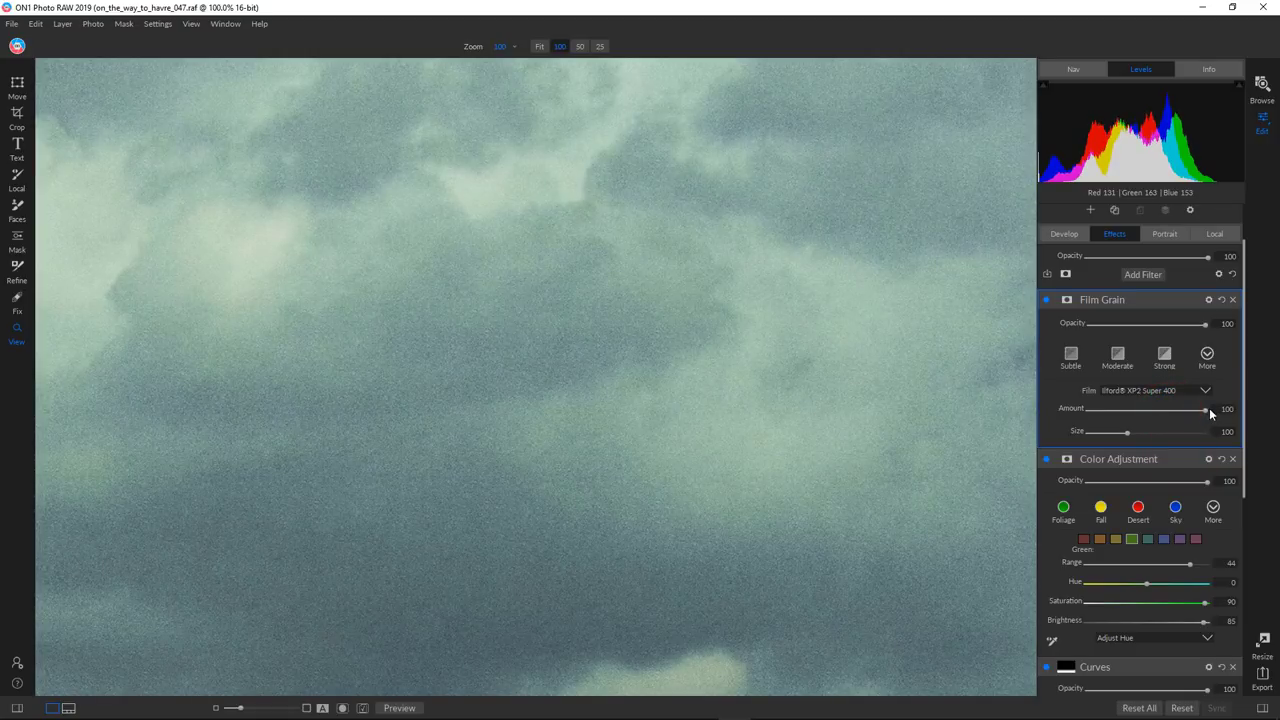
mouse_move(1150, 412)
left_mouse_down()
mouse_move(1112, 413)
mouse_move(1197, 410)
mouse_move(1130, 433)
mouse_move(1198, 435)
mouse_move(1094, 435)
mouse_move(1151, 434)
left_mouse_up()
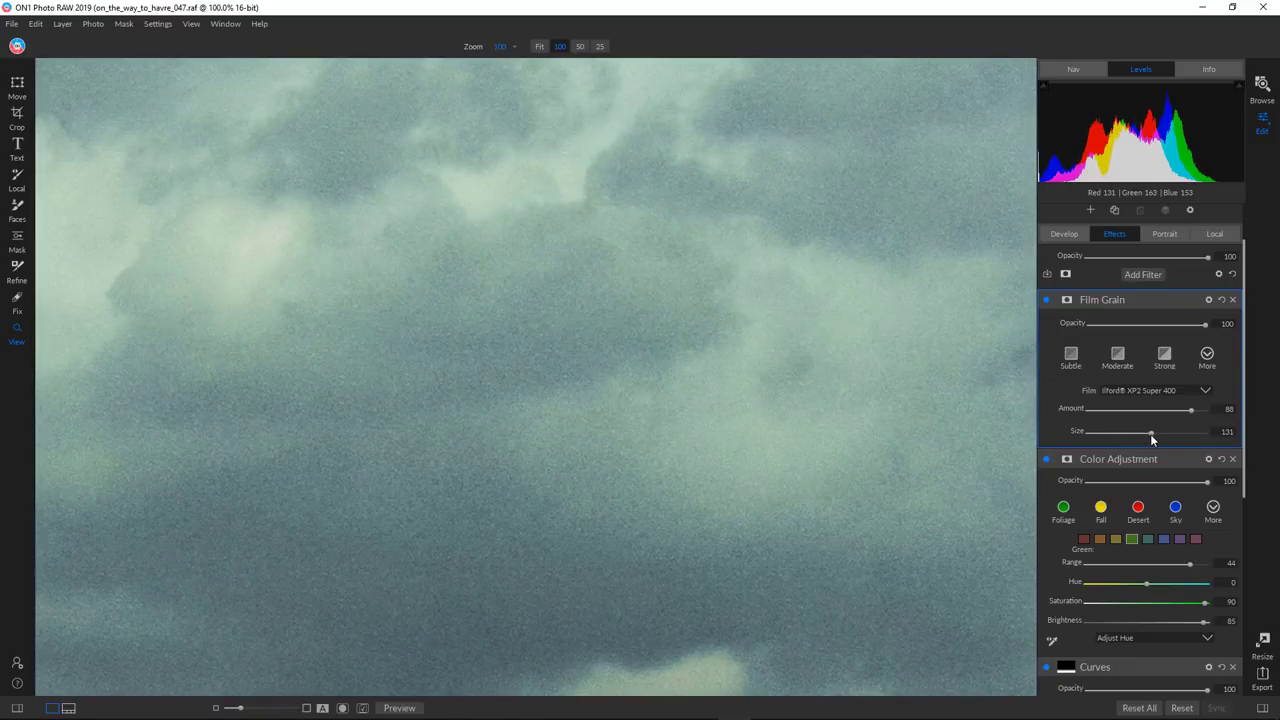
left_click(911, 430)
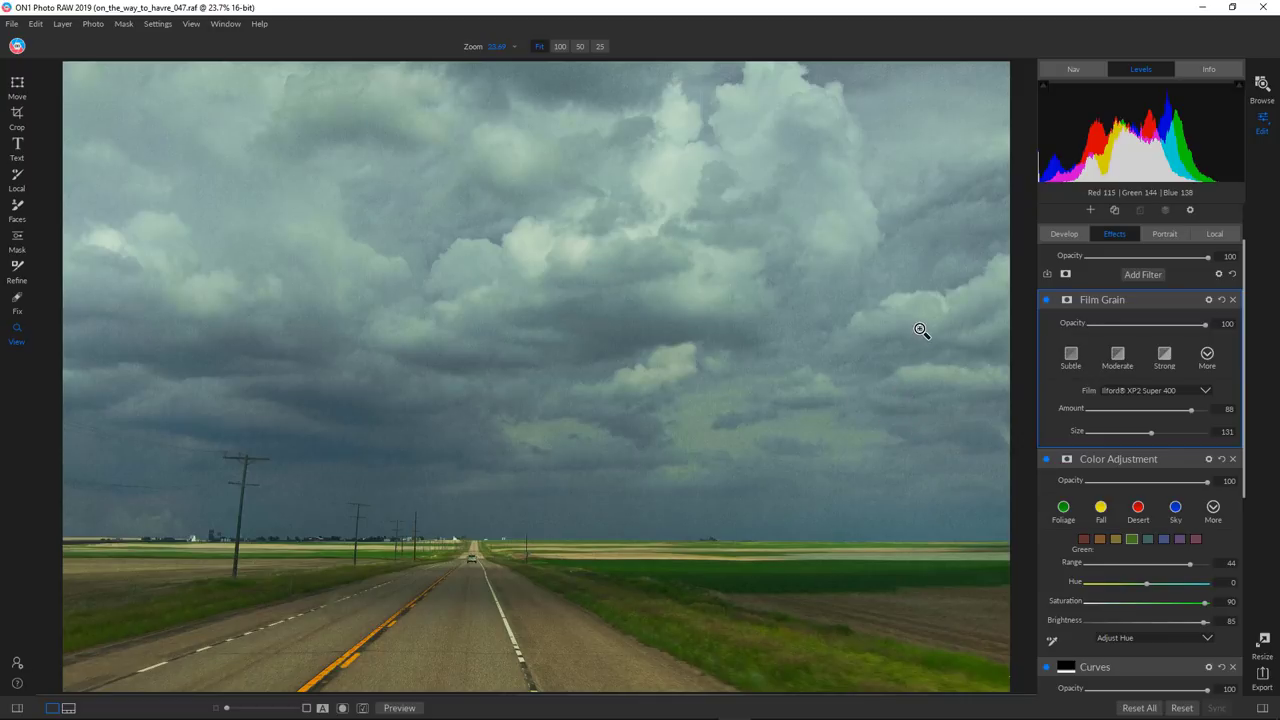
Step: Apply the local adjustment to the sky with a linear gradient placed at the horizon
left_click(1220, 236)
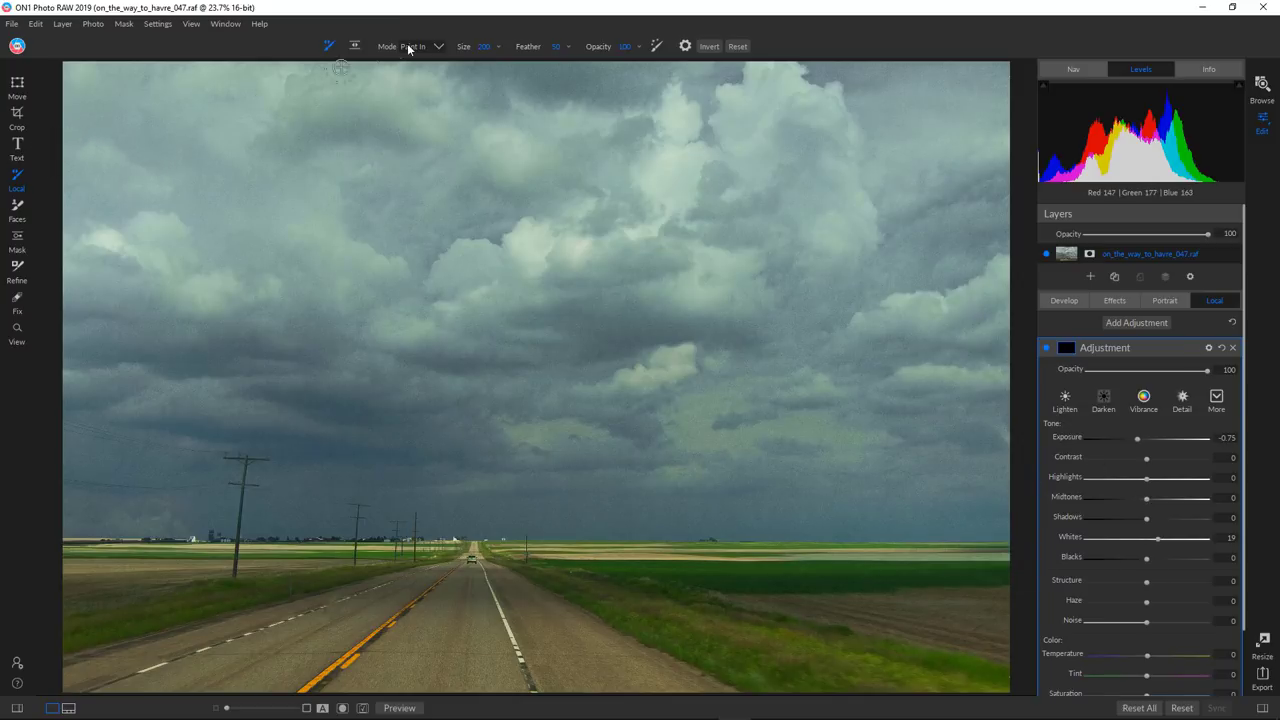
left_click(354, 45)
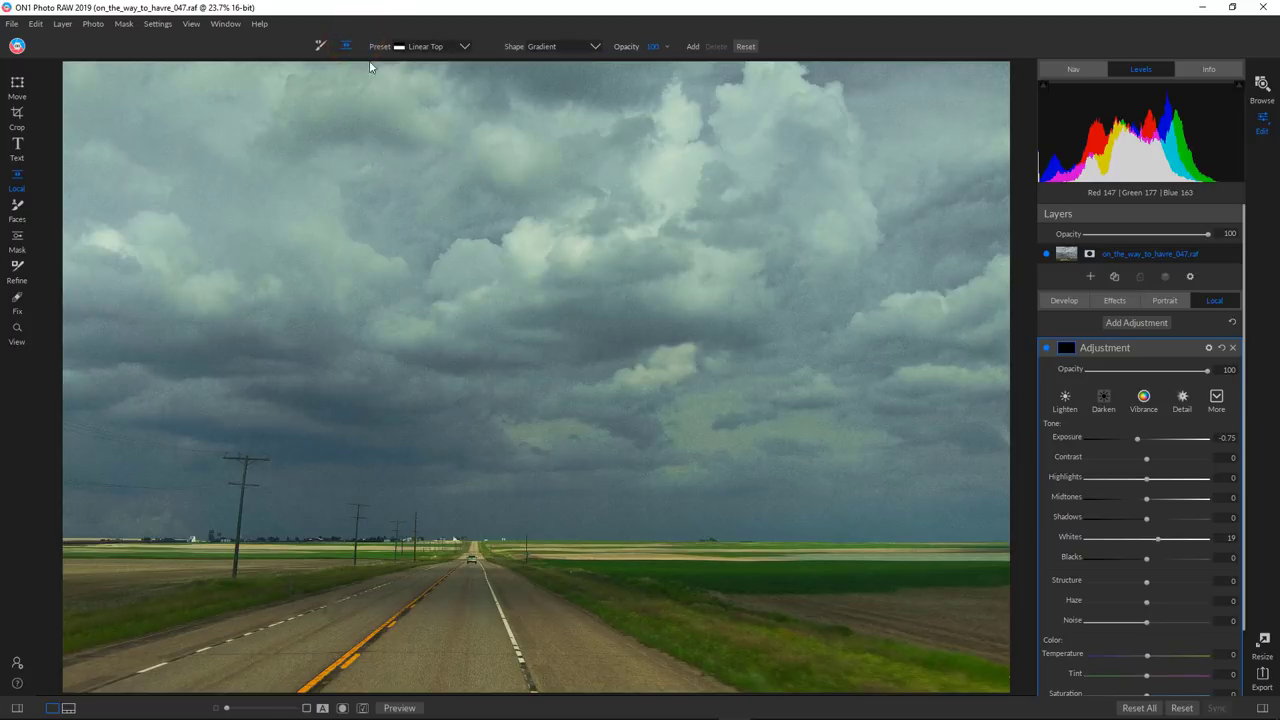
left_click(488, 543)
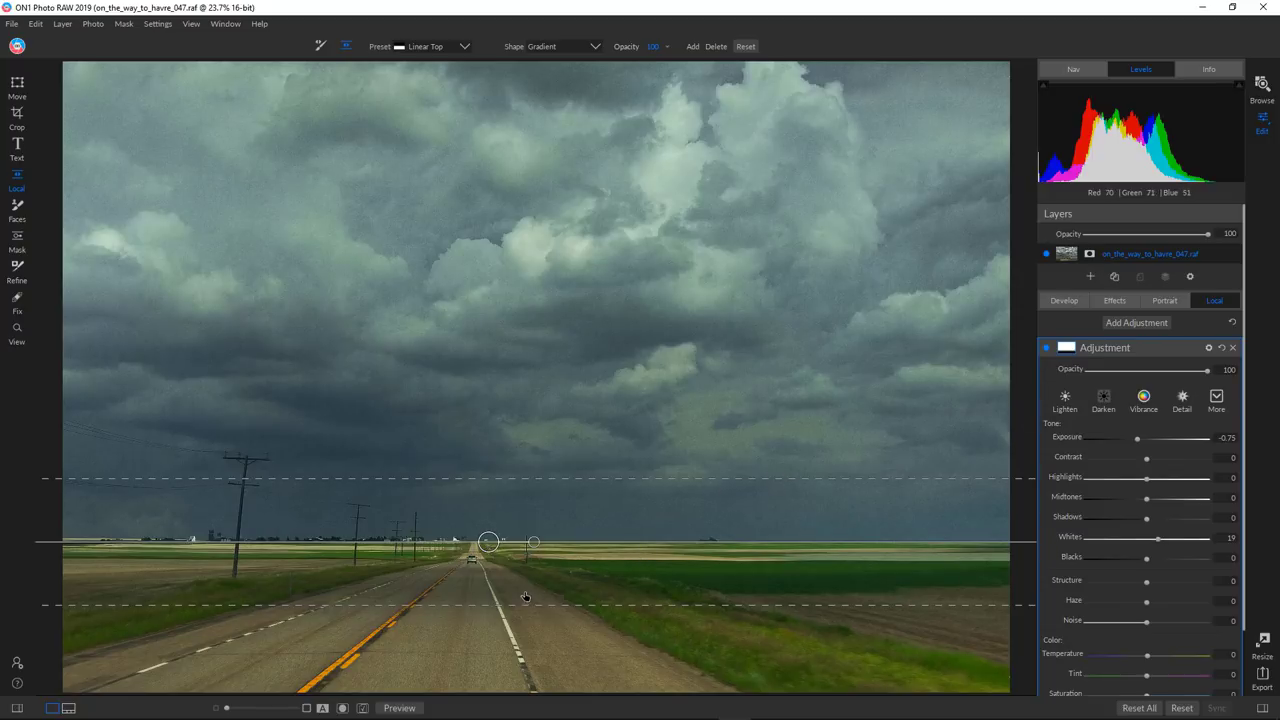
Step: Set the sky adjustment's whites to 57, blacks to -39 and contrast to 39
left_click(1158, 540)
left_click_drag(1180, 543, 1180, 543)
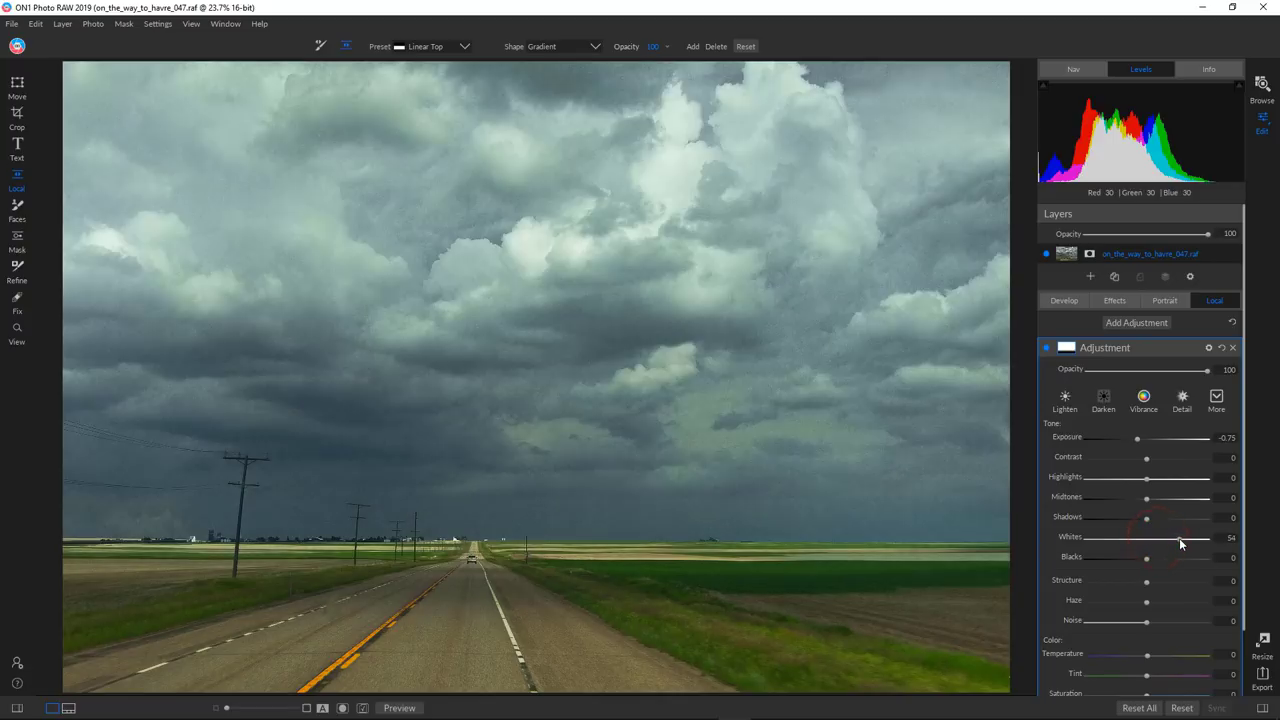
left_click(1122, 557)
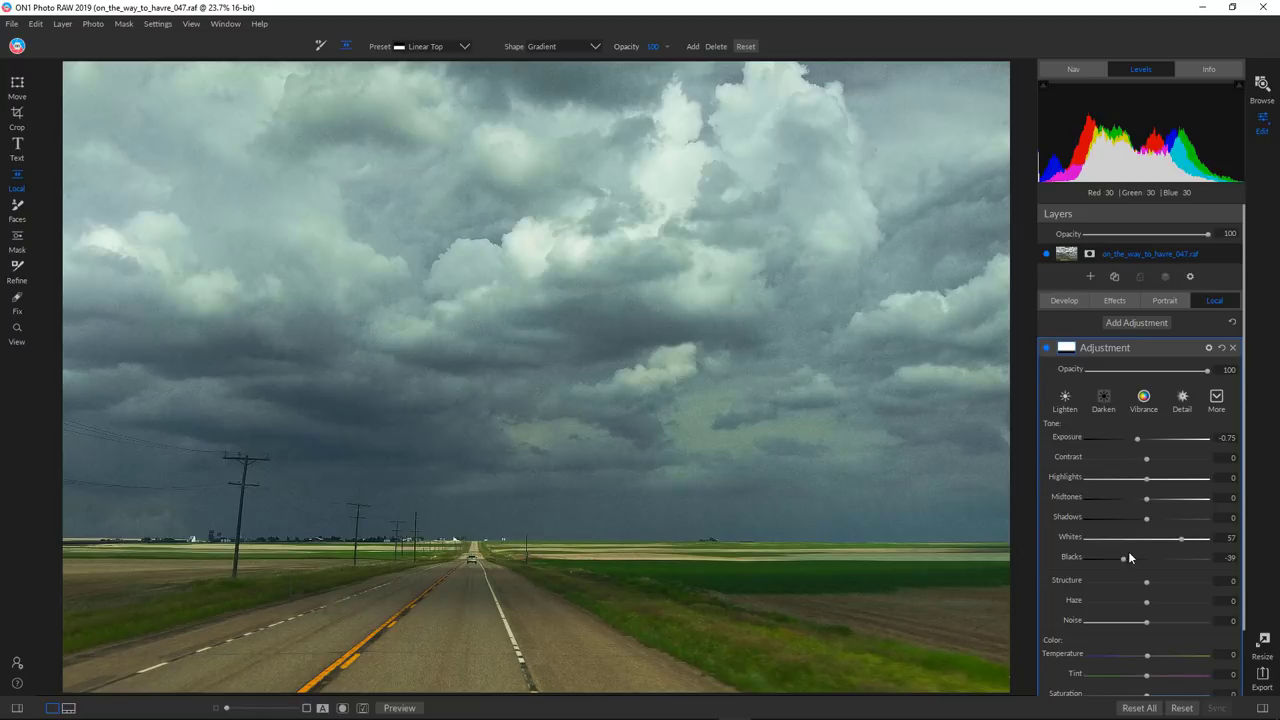
left_click(1168, 458)
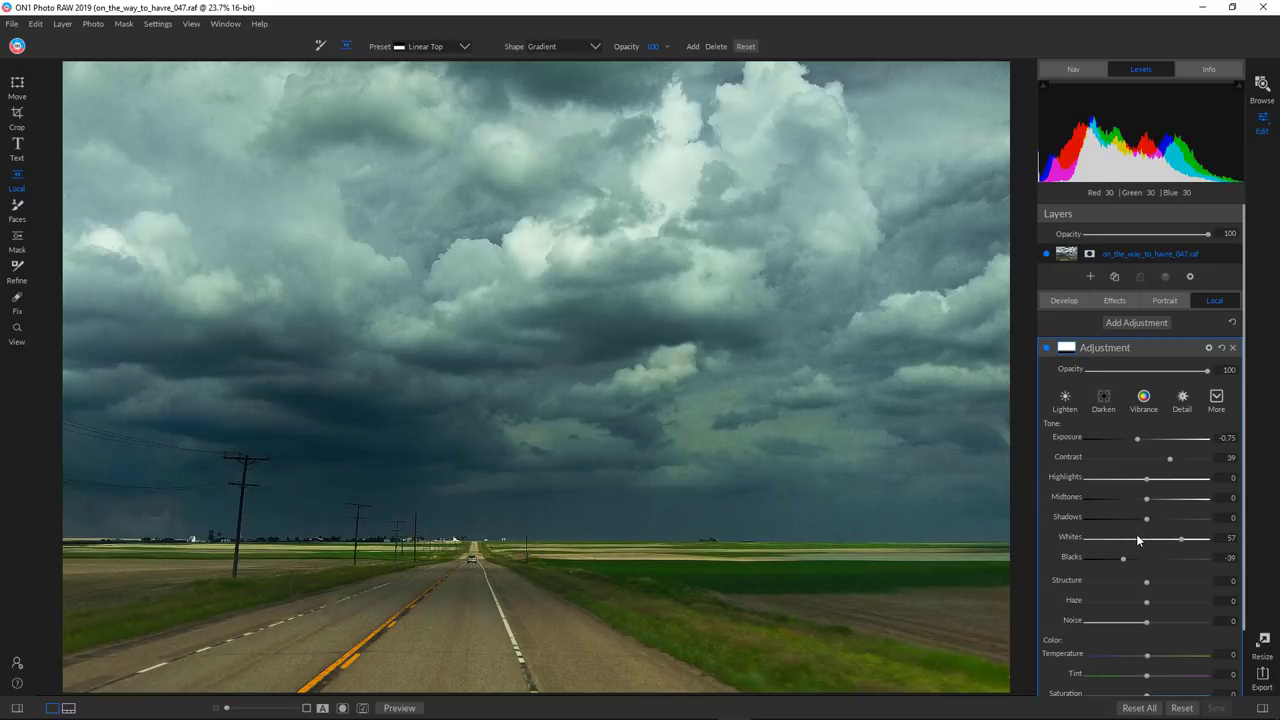
Step: Add a Vignette filter in Effects and apply its Strong preset
left_click(1118, 302)
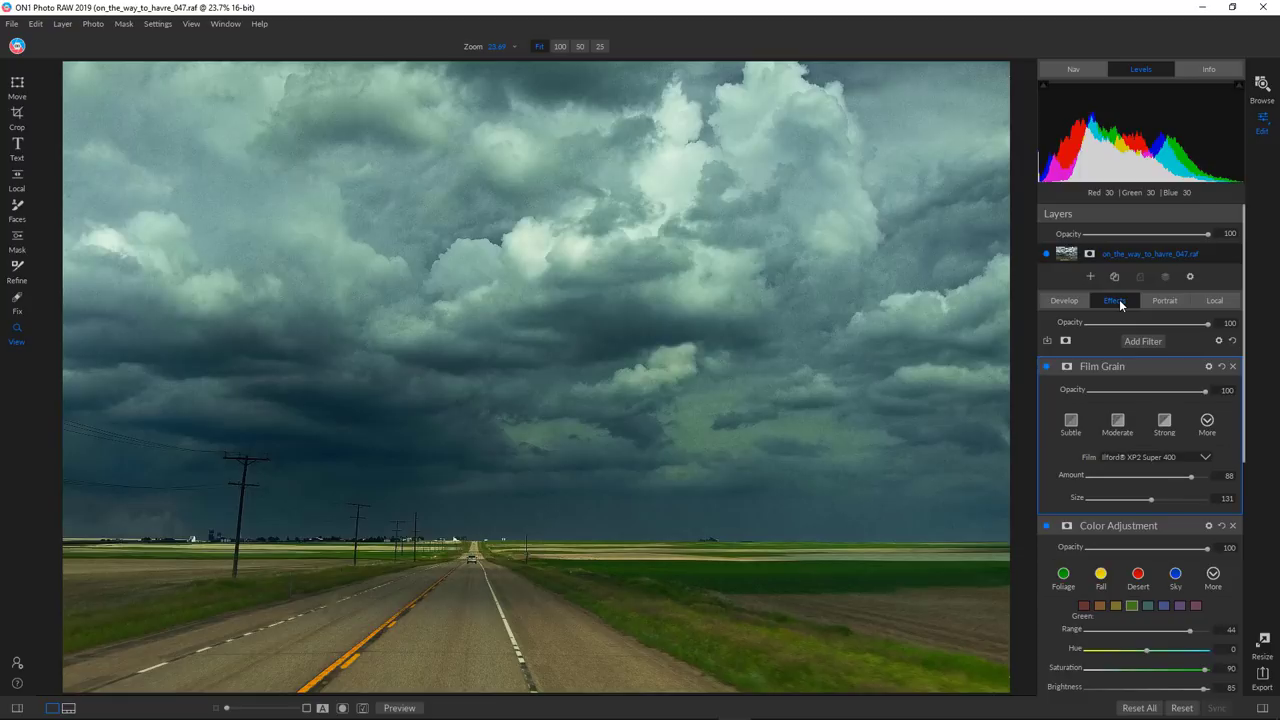
left_click(1137, 342)
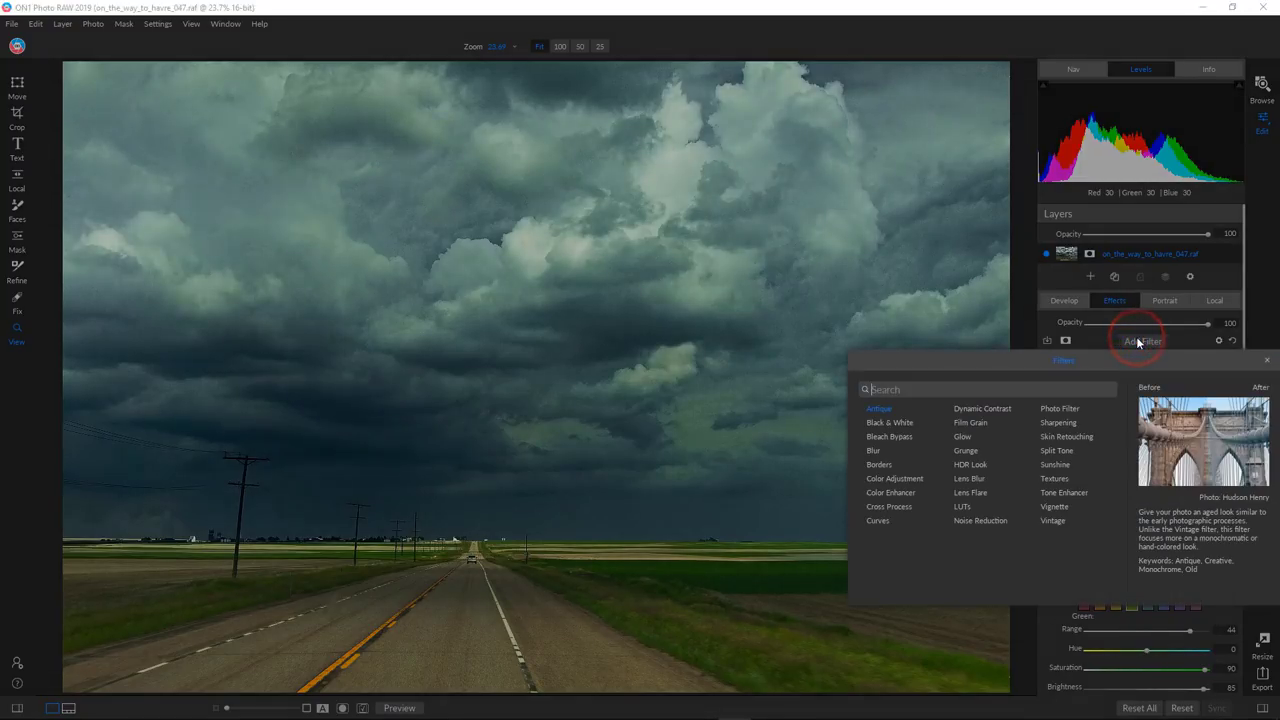
left_click(1055, 507)
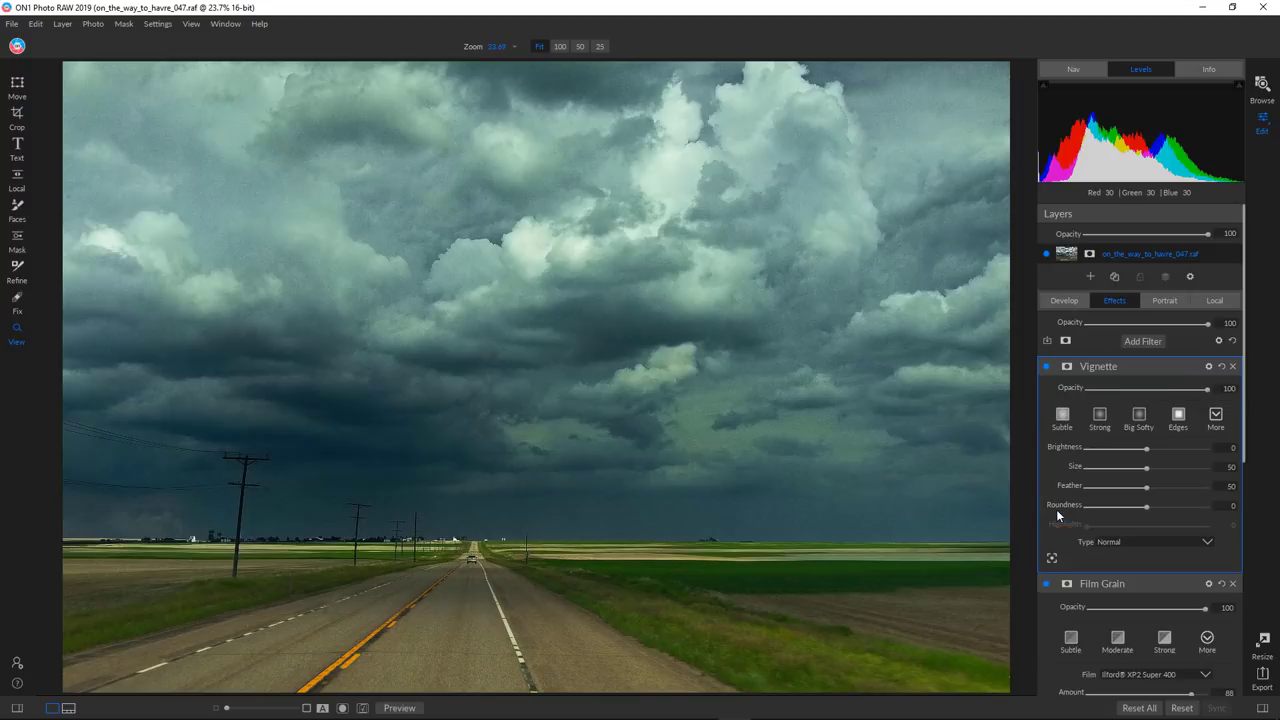
left_click(1101, 415)
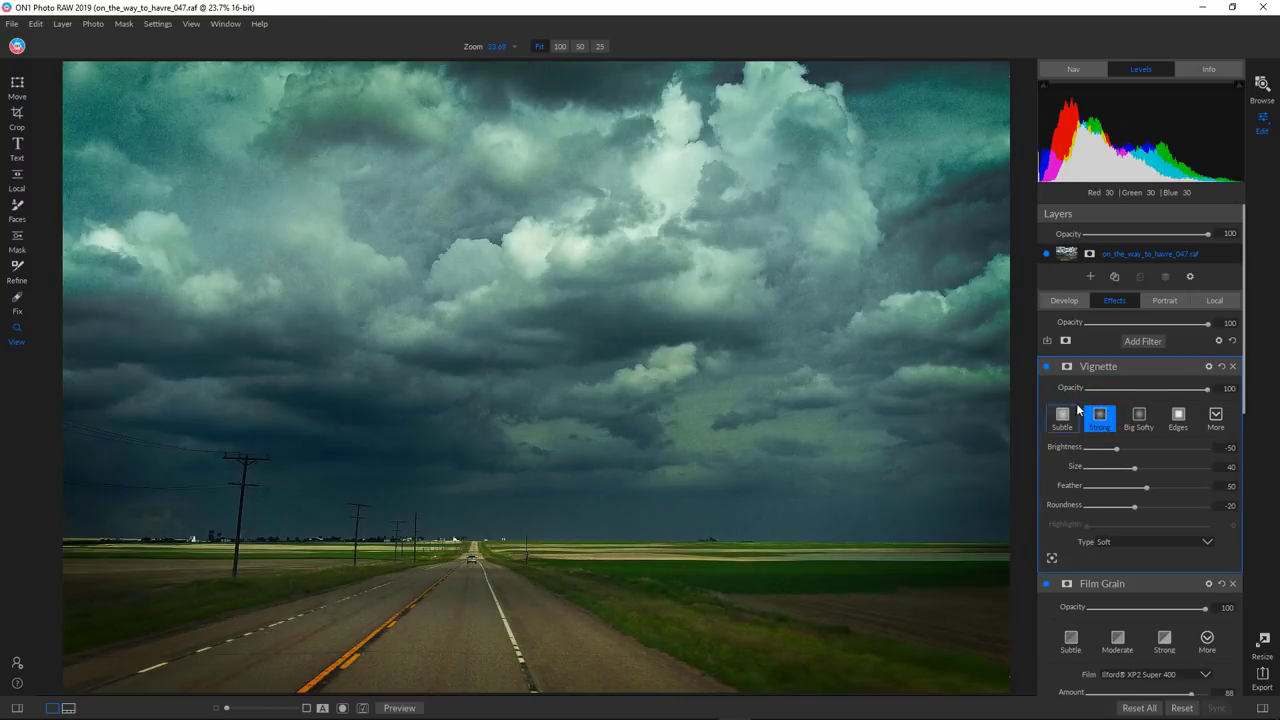
Step: Mask the Vignette filter with a linear gradient just above the horizon, inverted so the vignette applies only to the sky
left_click(1067, 366)
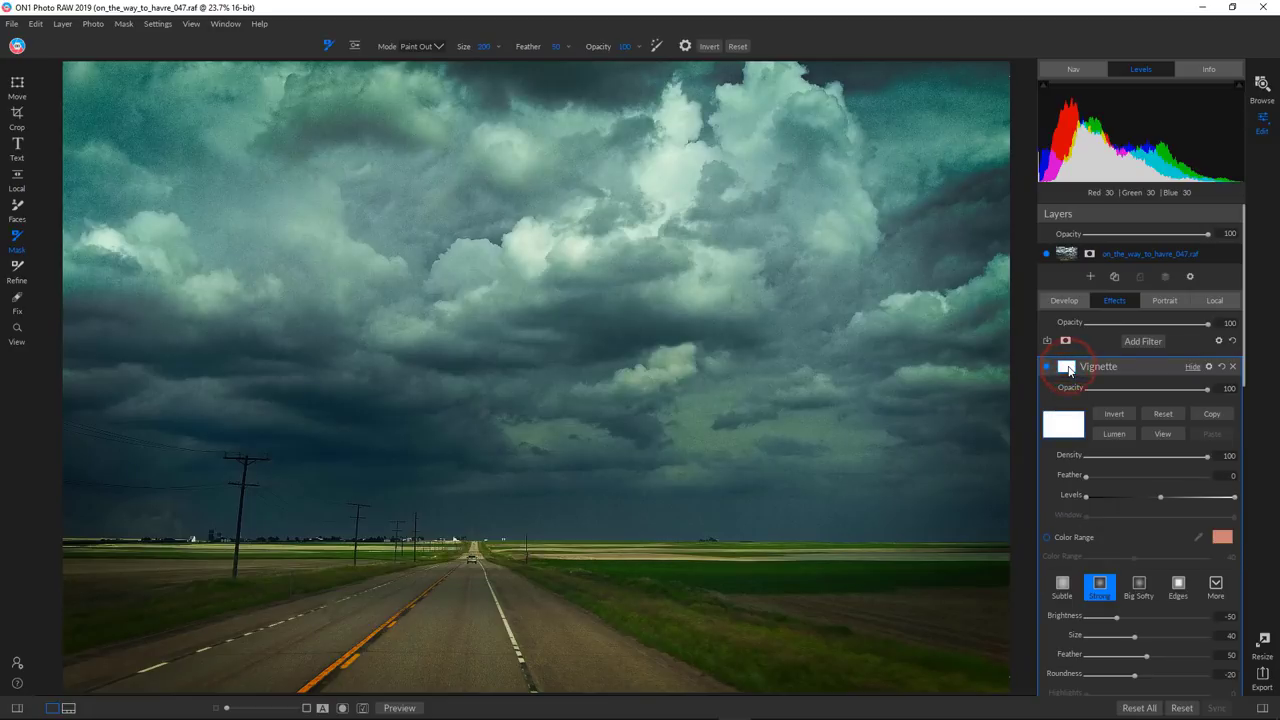
left_click(639, 45)
left_click_drag(639, 45, 611, 62)
left_click(352, 46)
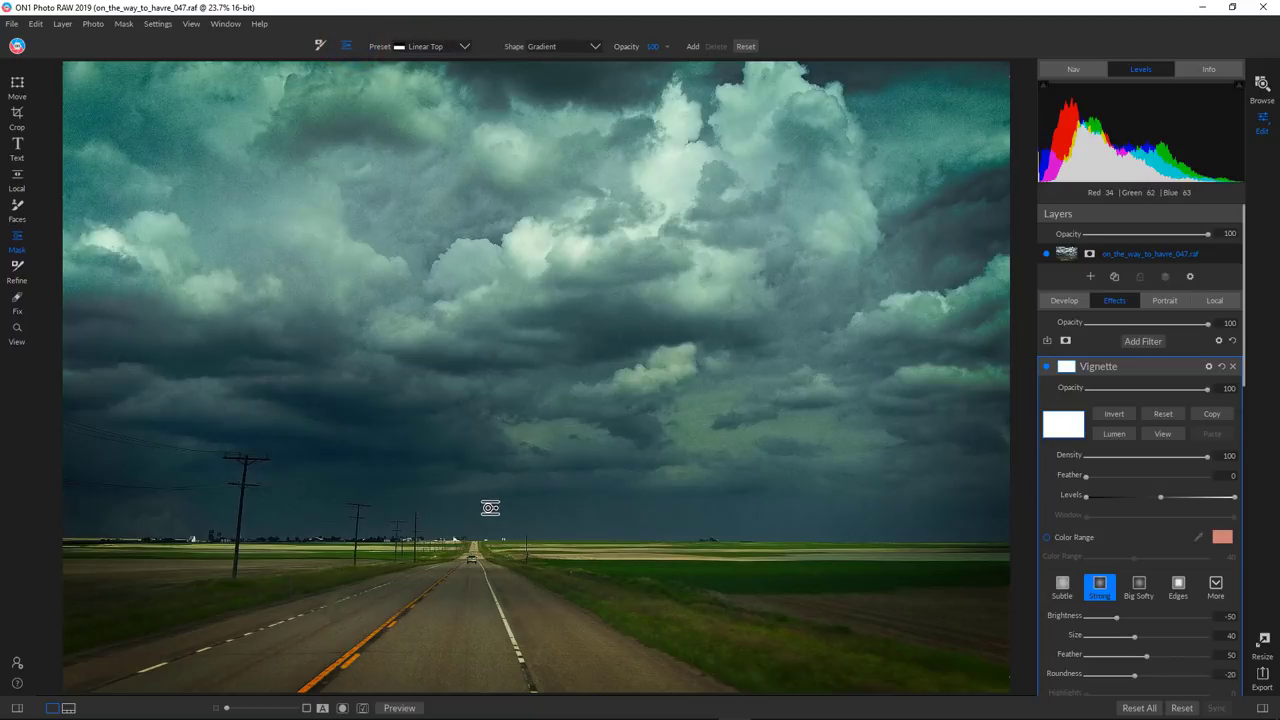
left_click(490, 508)
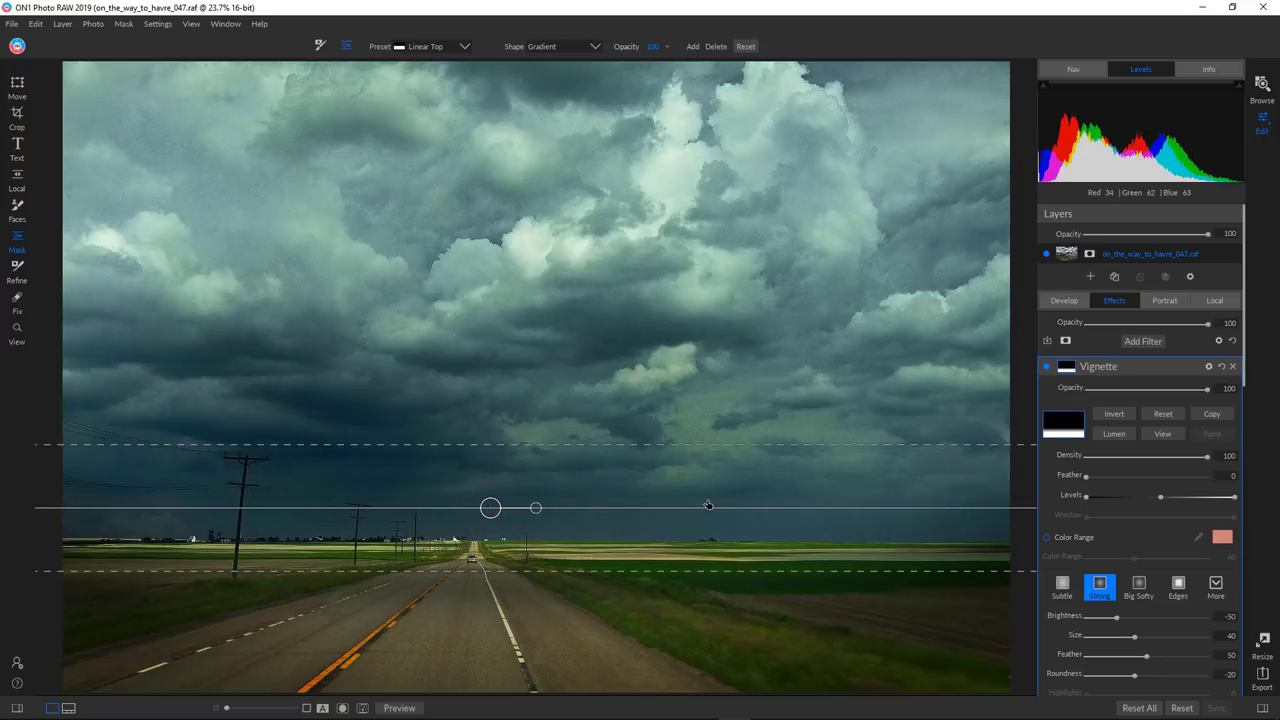
left_click(1113, 416)
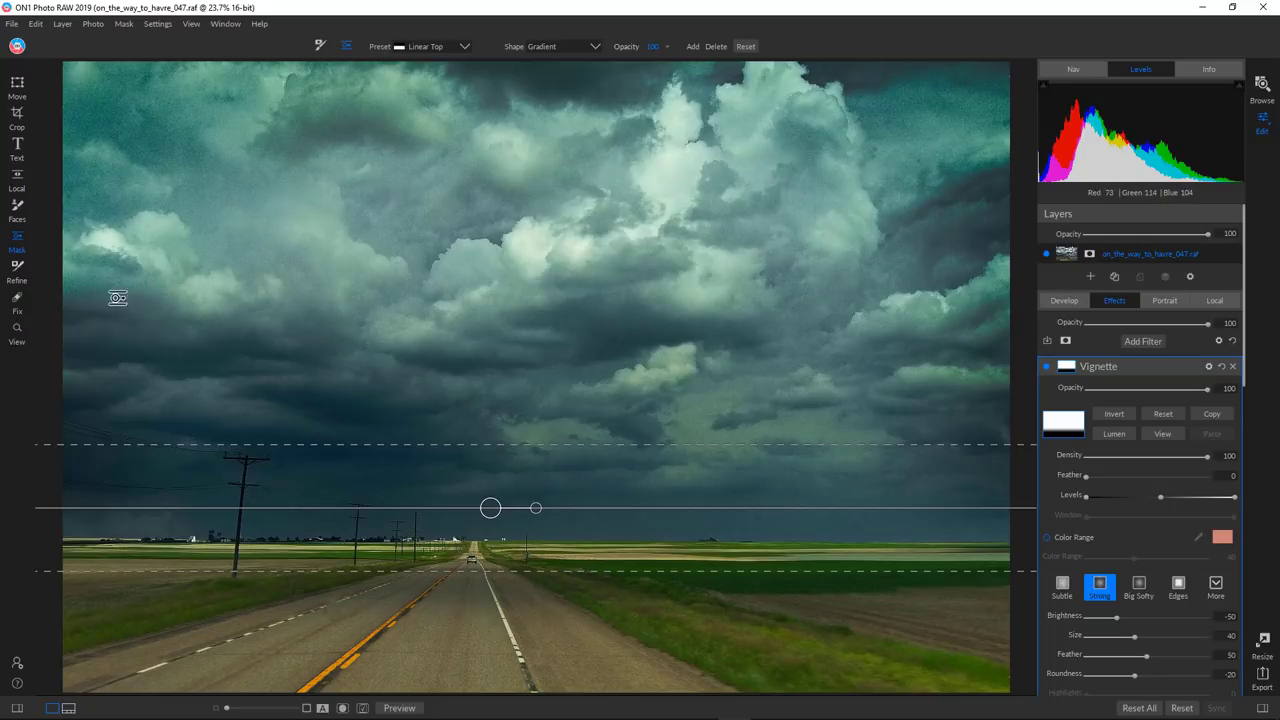
Step: Compare the edited road photo with the original, and return to the edited version
left_click(16, 330)
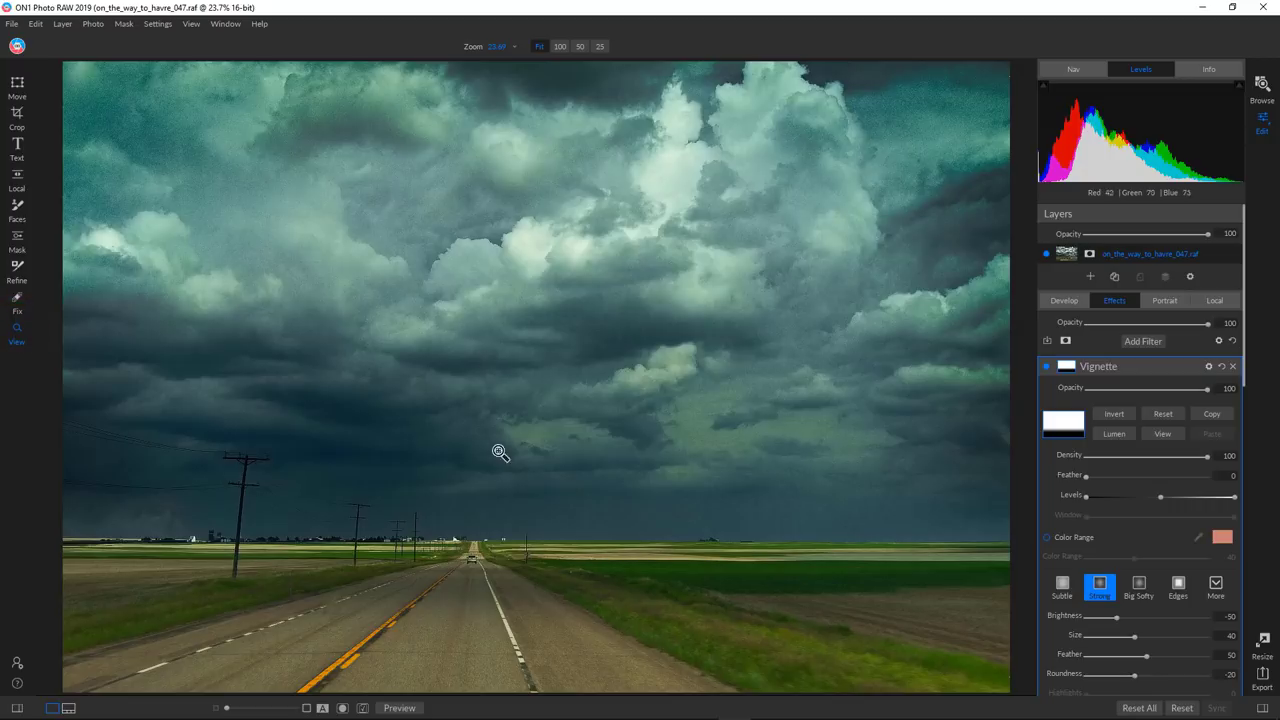
left_click(405, 709)
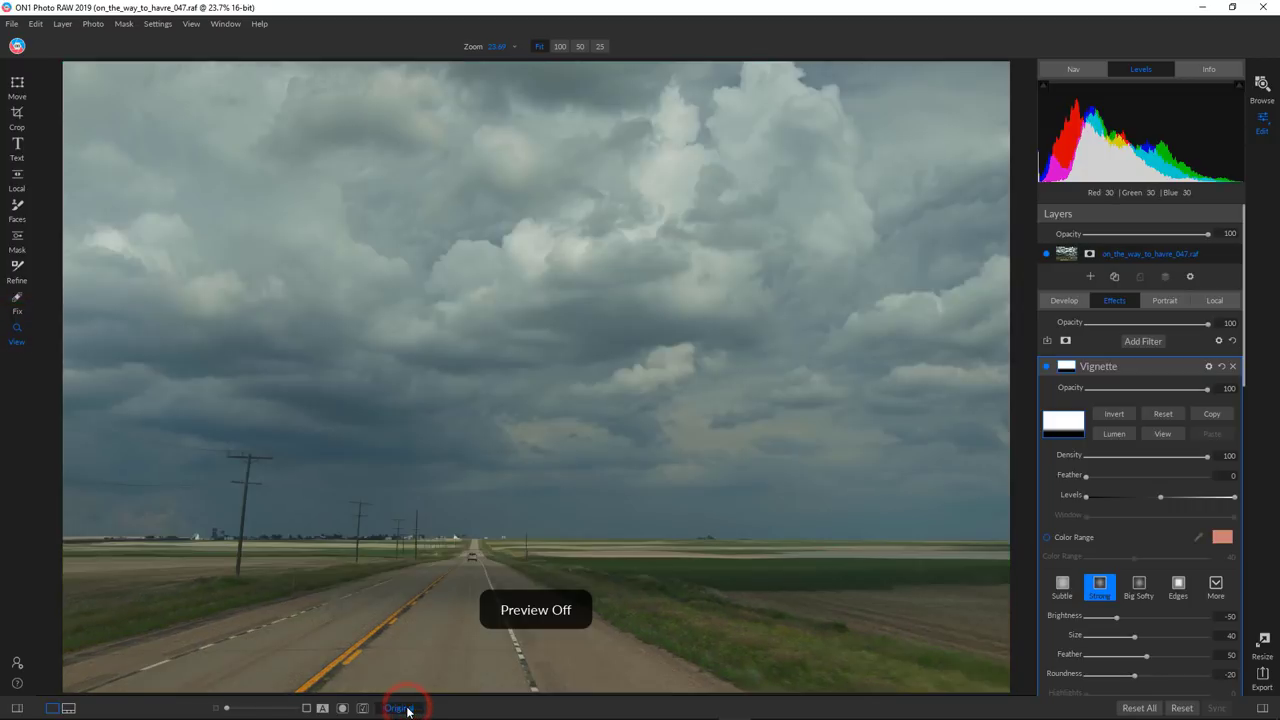
left_click(405, 709)
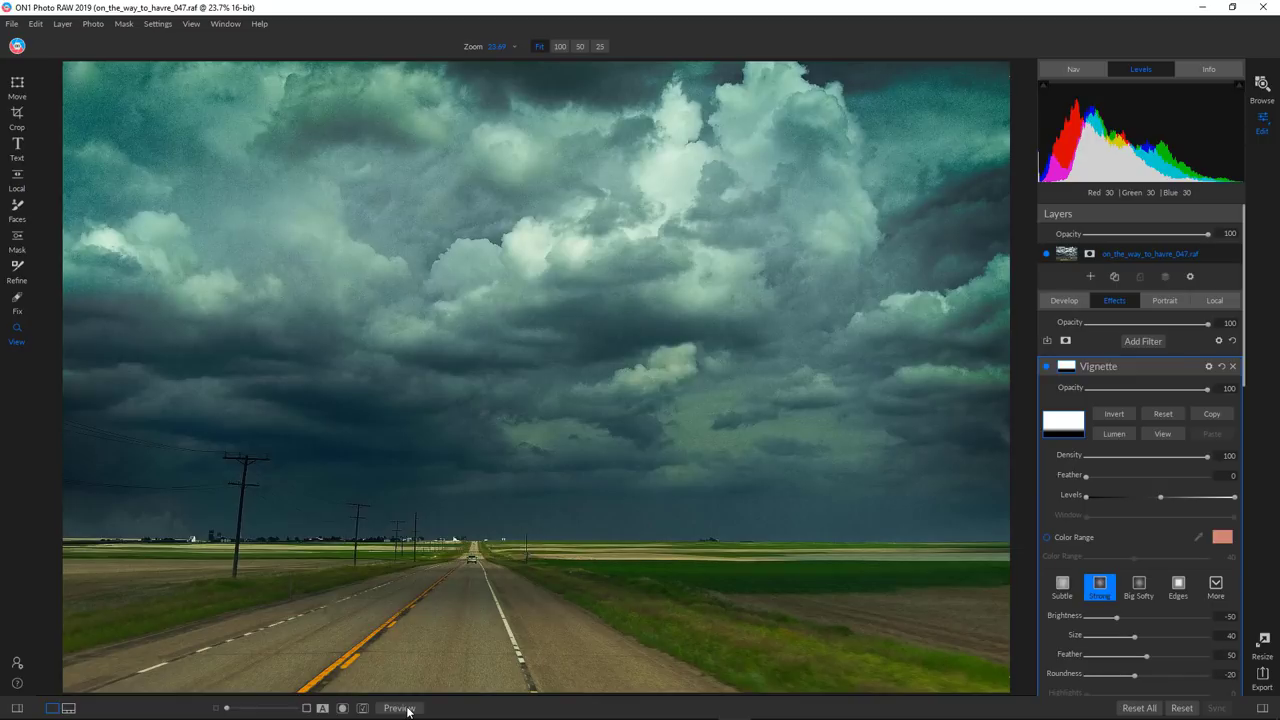
Step: Add an Arial text box with the word "Text" to the photo and set its font size to 1000pt
left_click(17, 145)
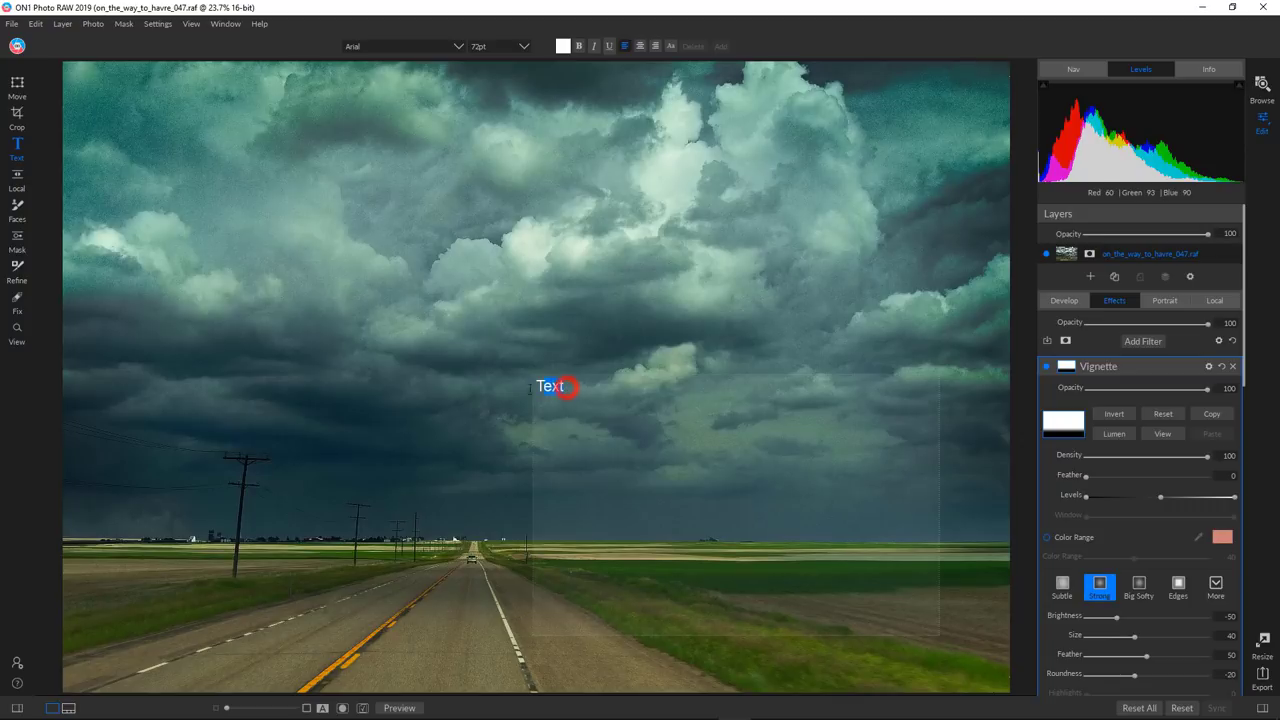
left_click(523, 46)
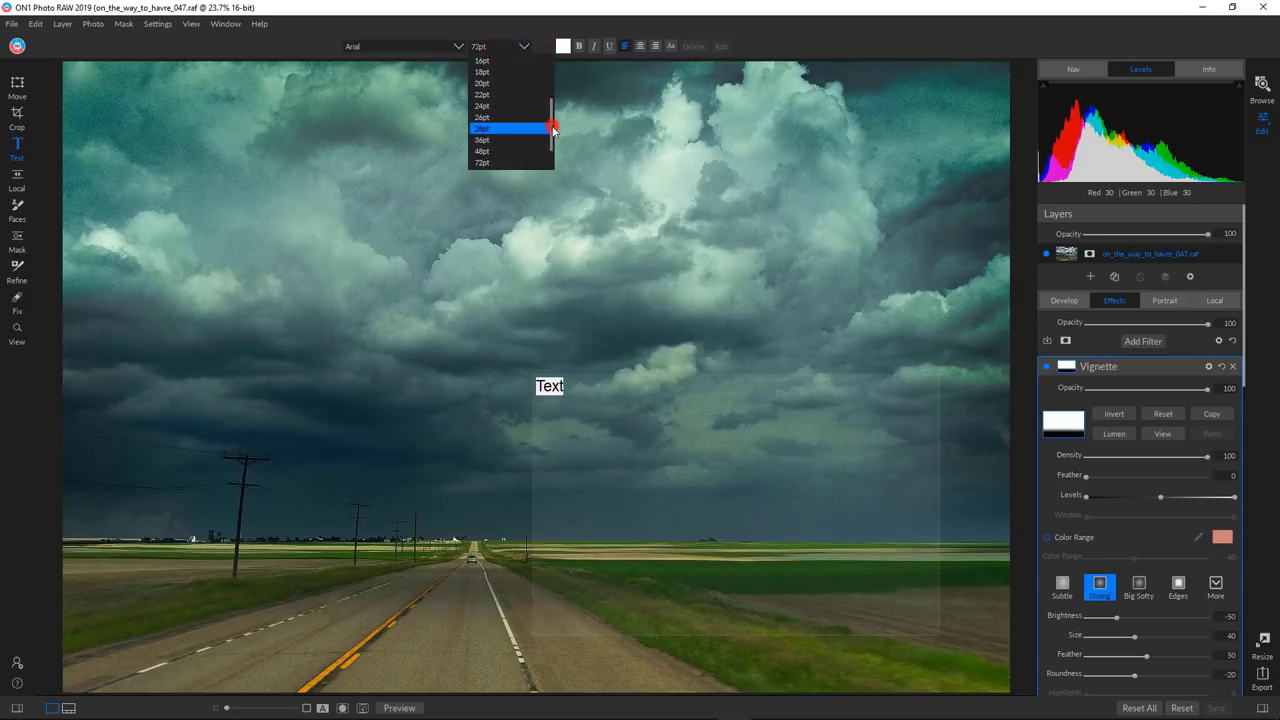
left_click_drag(551, 128, 555, 160)
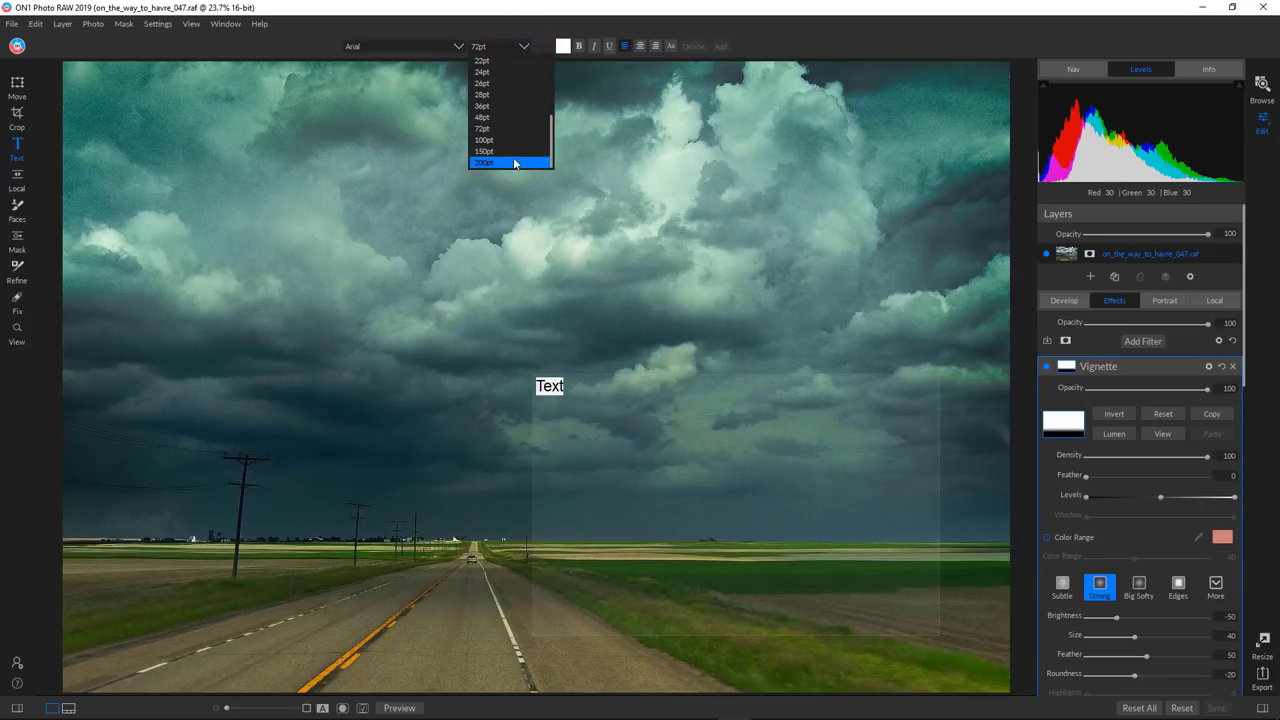
left_click(514, 162)
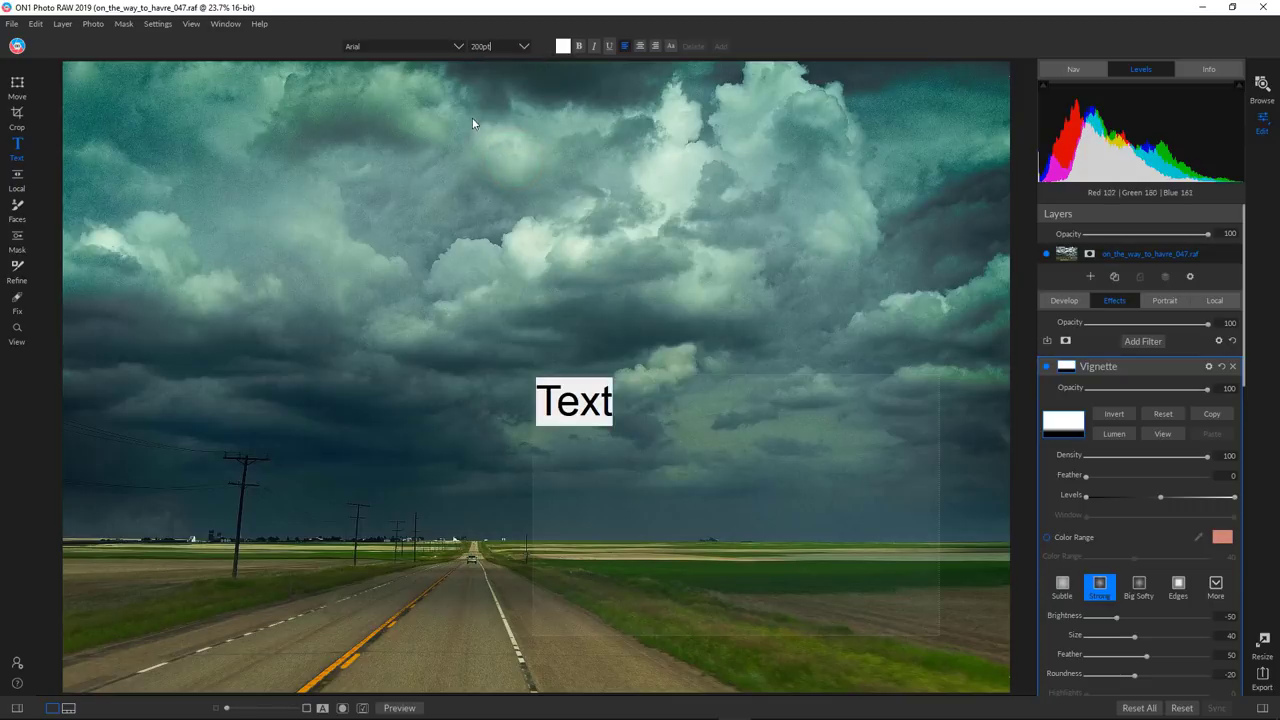
left_click(480, 46)
key("Return")
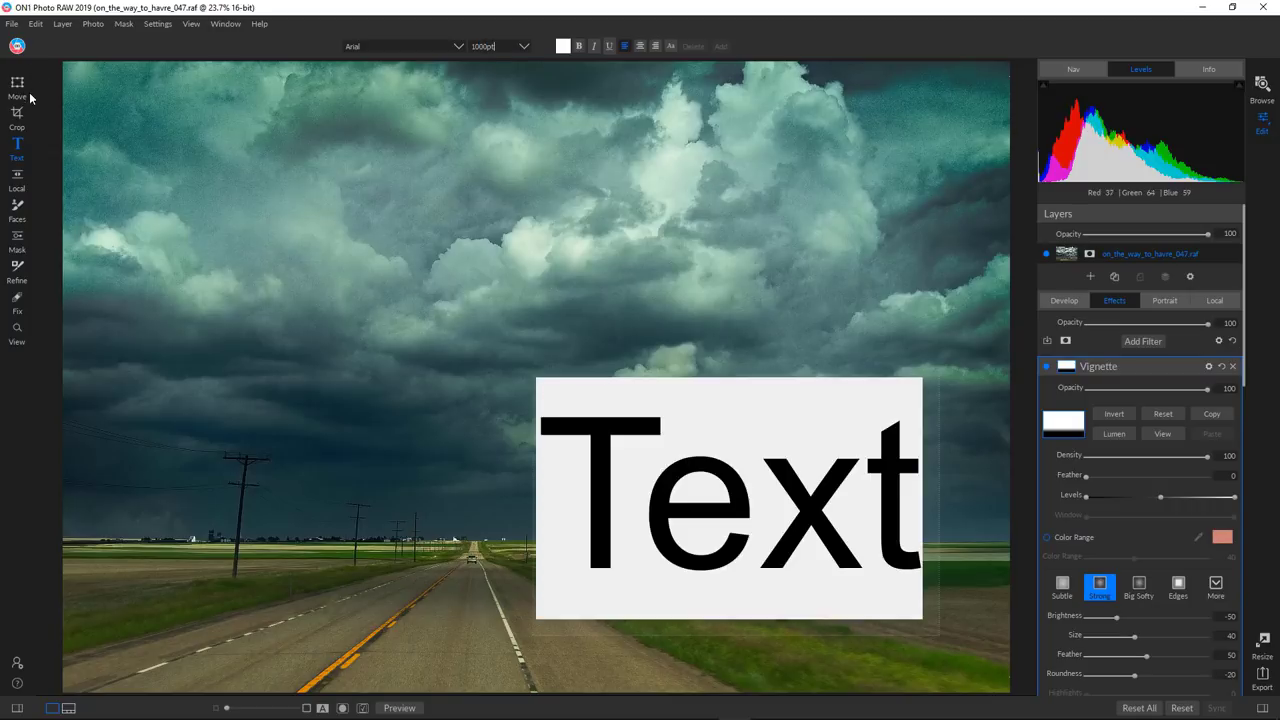
Step: Move the text box up into the bright clouds in the upper part of the photo
left_click(463, 400)
left_click(610, 483)
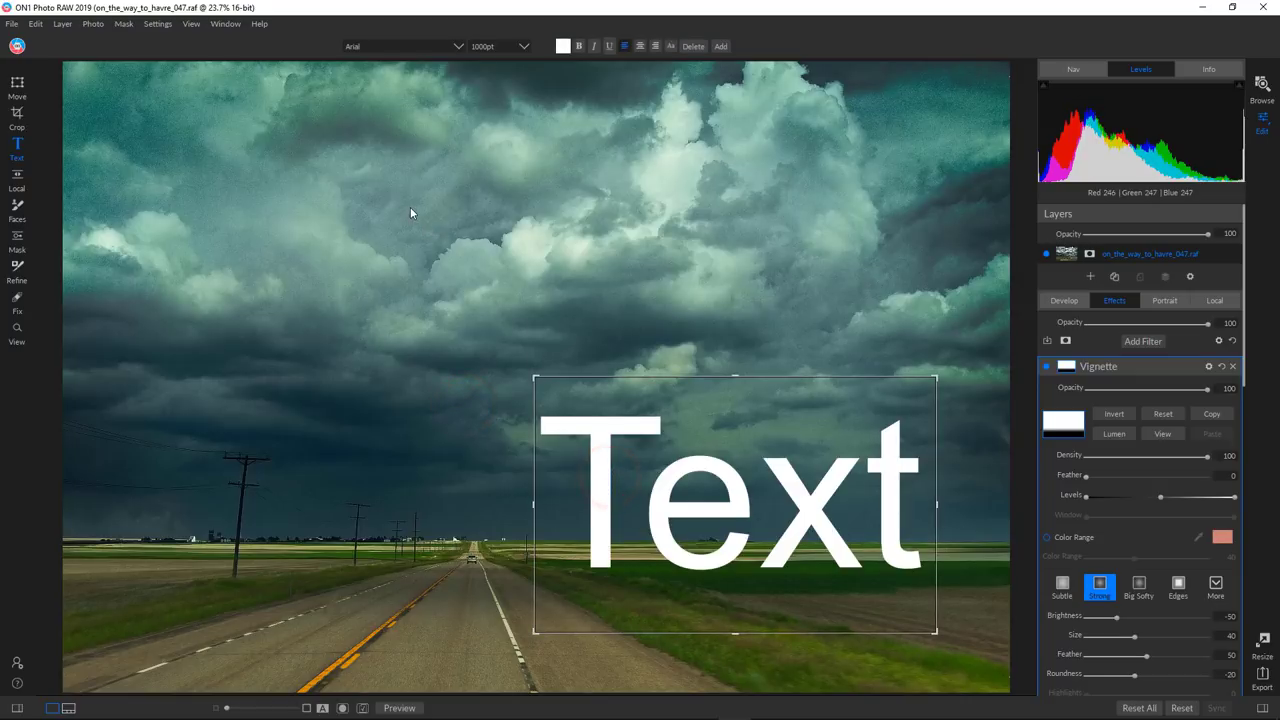
left_click_drag(805, 370, 606, 100)
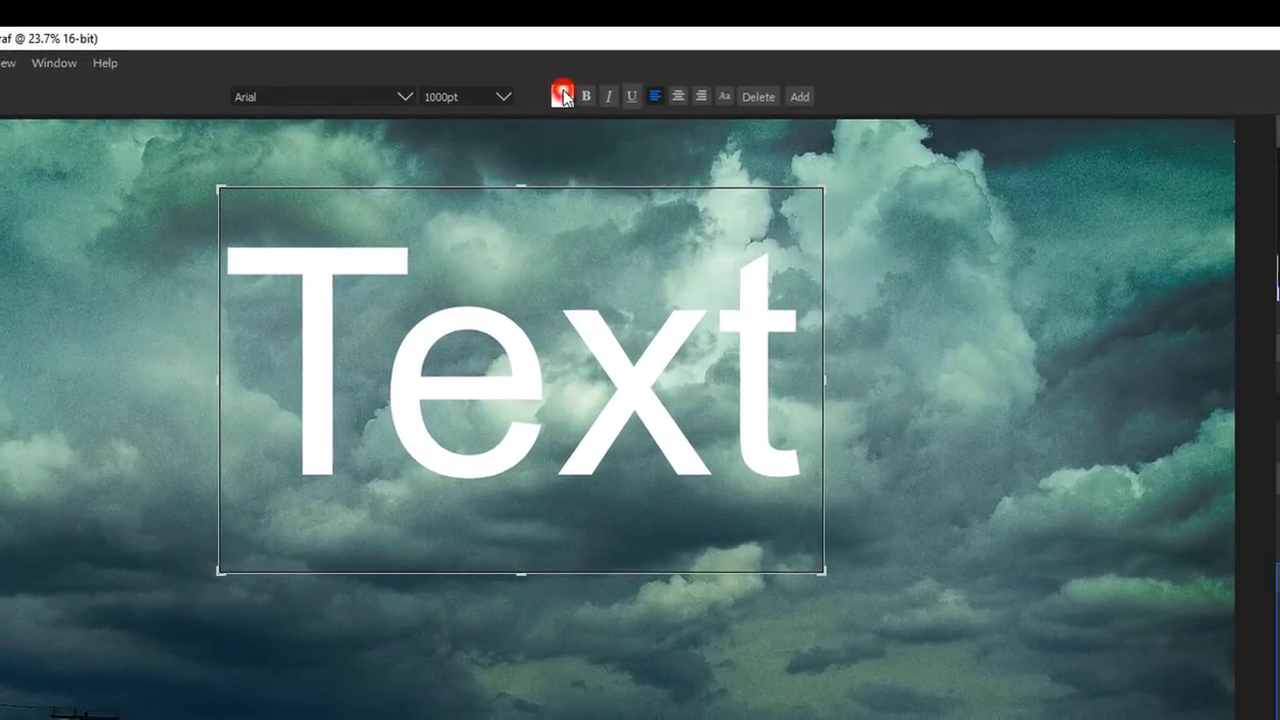
Step: Change the text's colour from the basic swatches to yellow
left_click(563, 46)
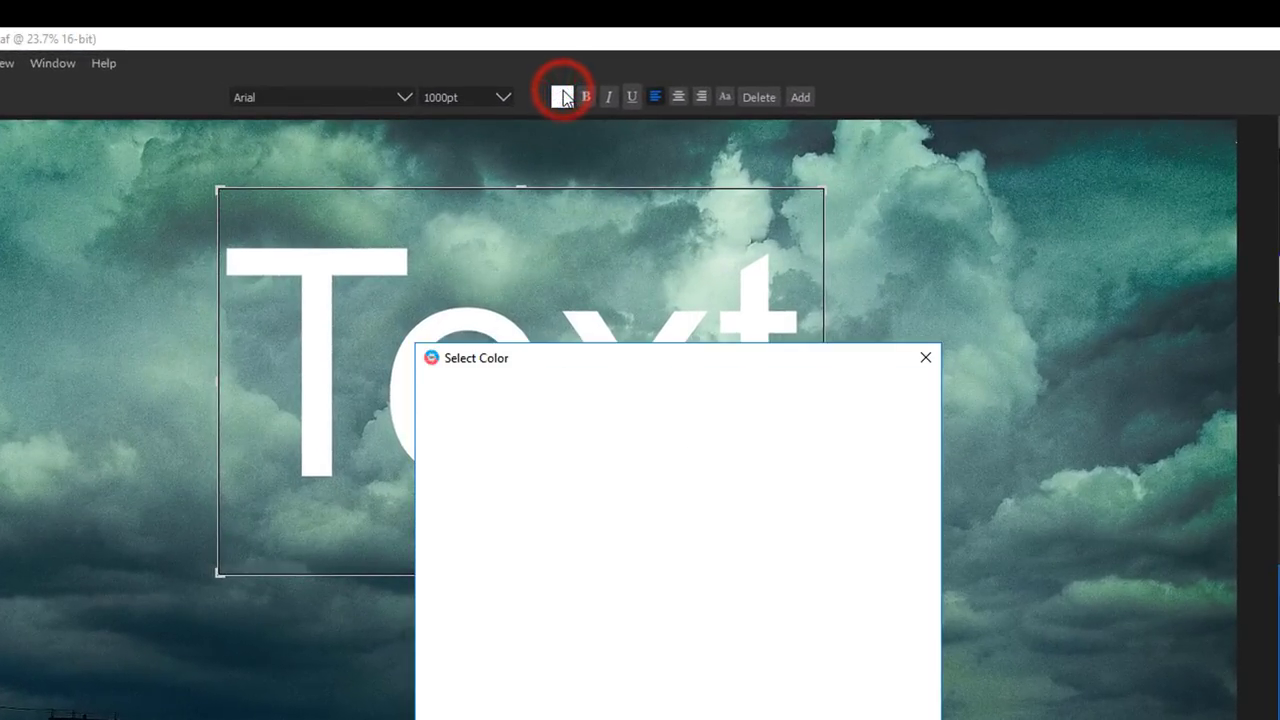
left_click(638, 512)
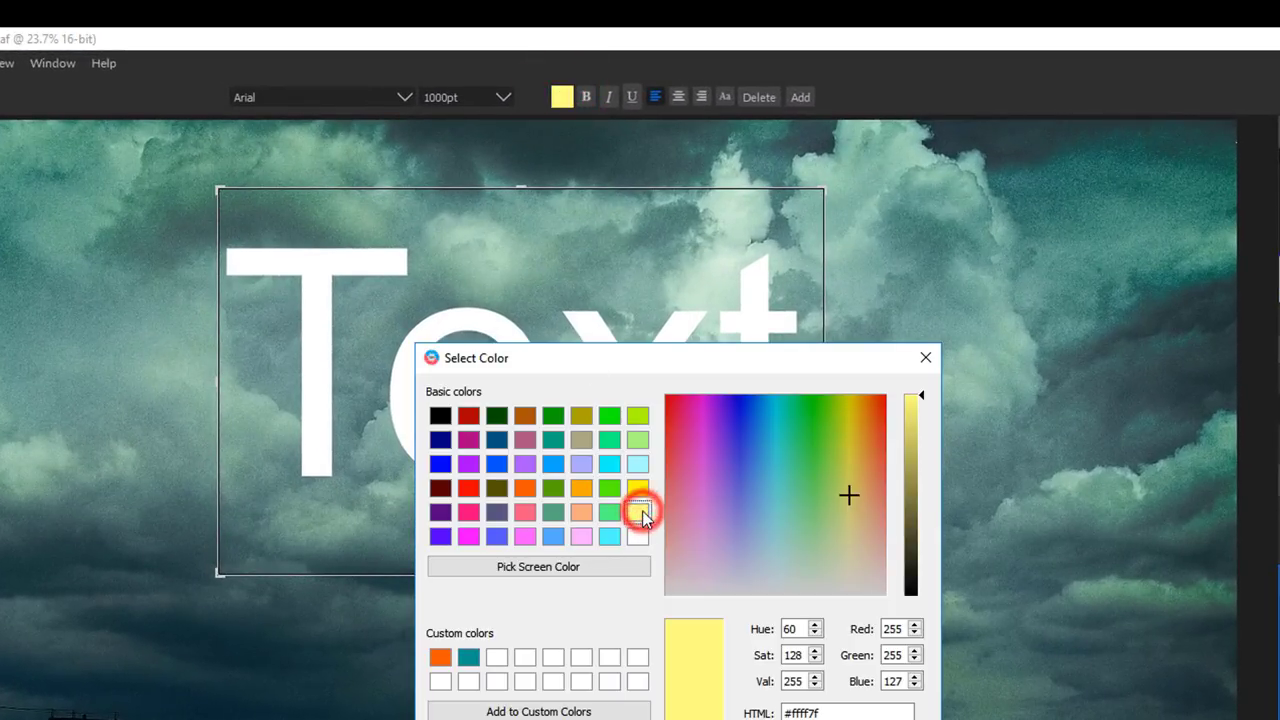
left_click(815, 714)
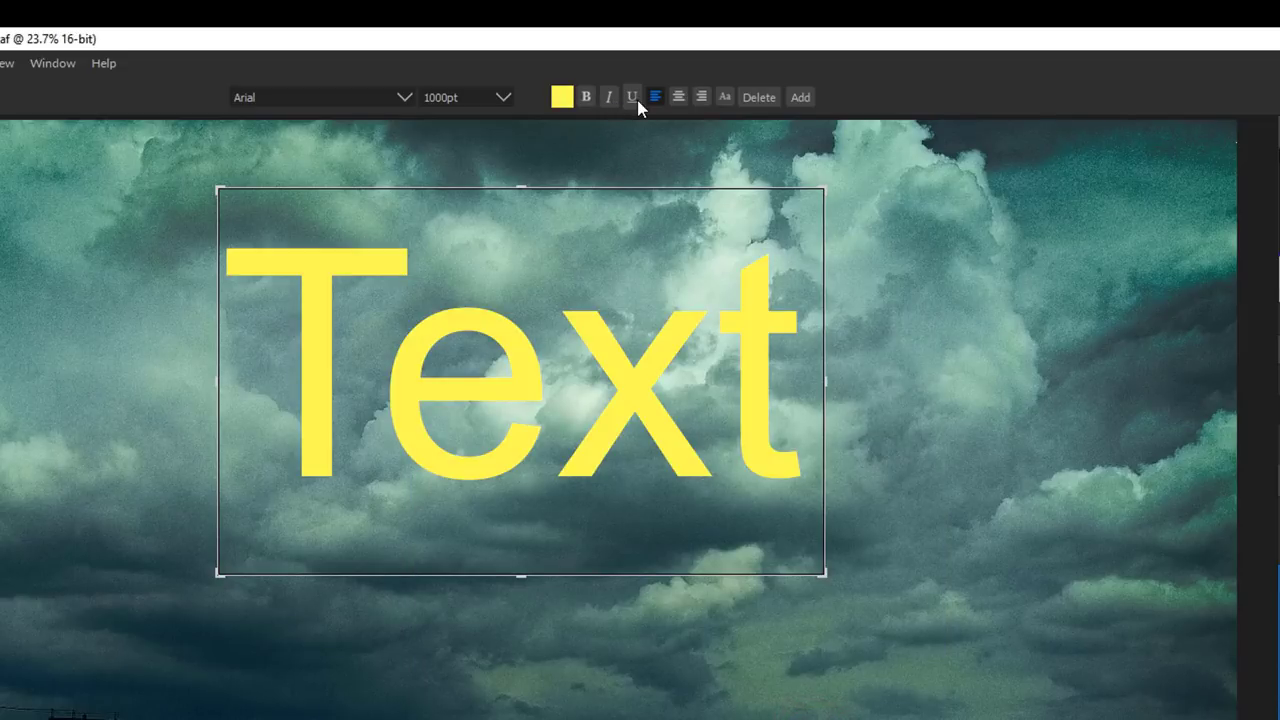
Step: Set the text's opacity to 38
left_click(725, 97)
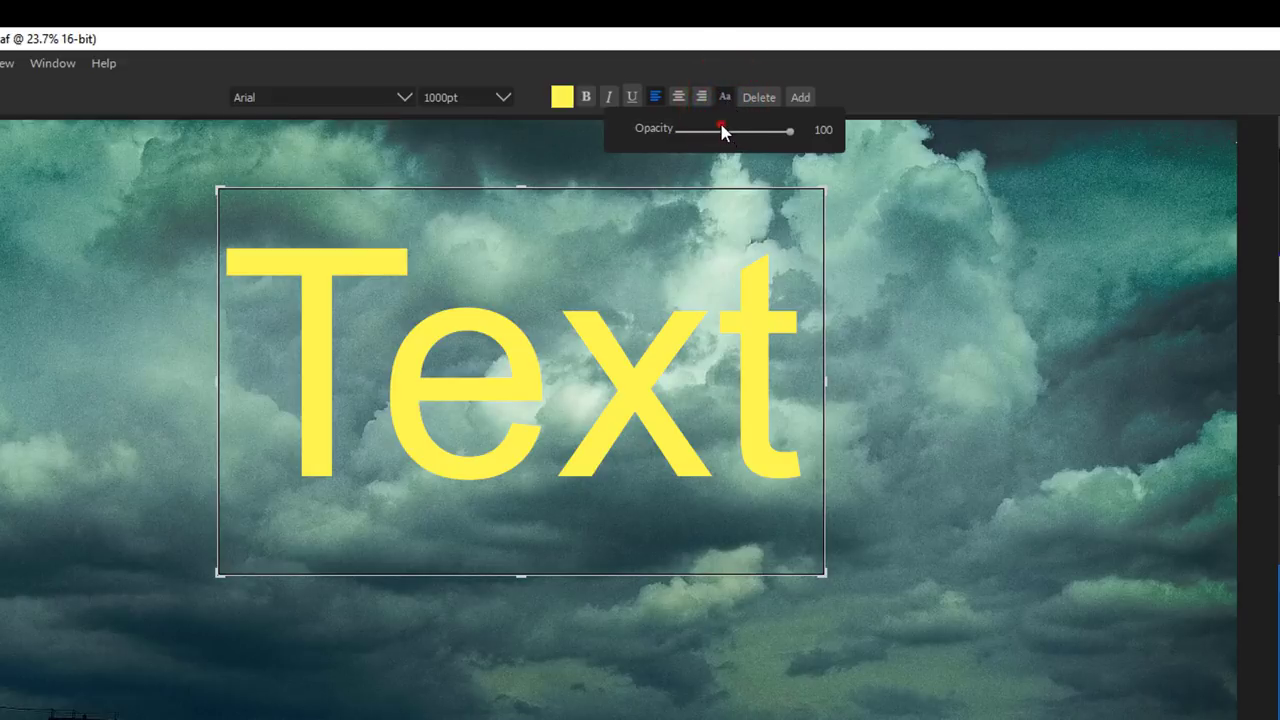
left_click(723, 129)
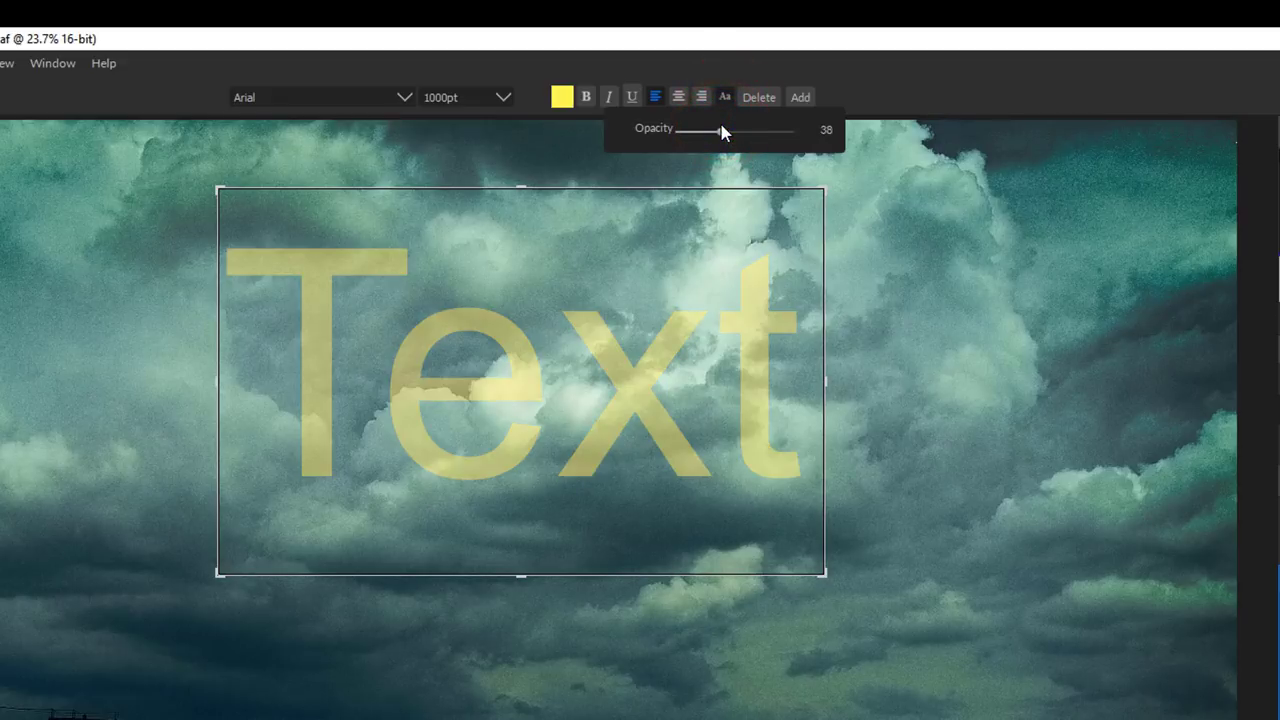
left_click(142, 457)
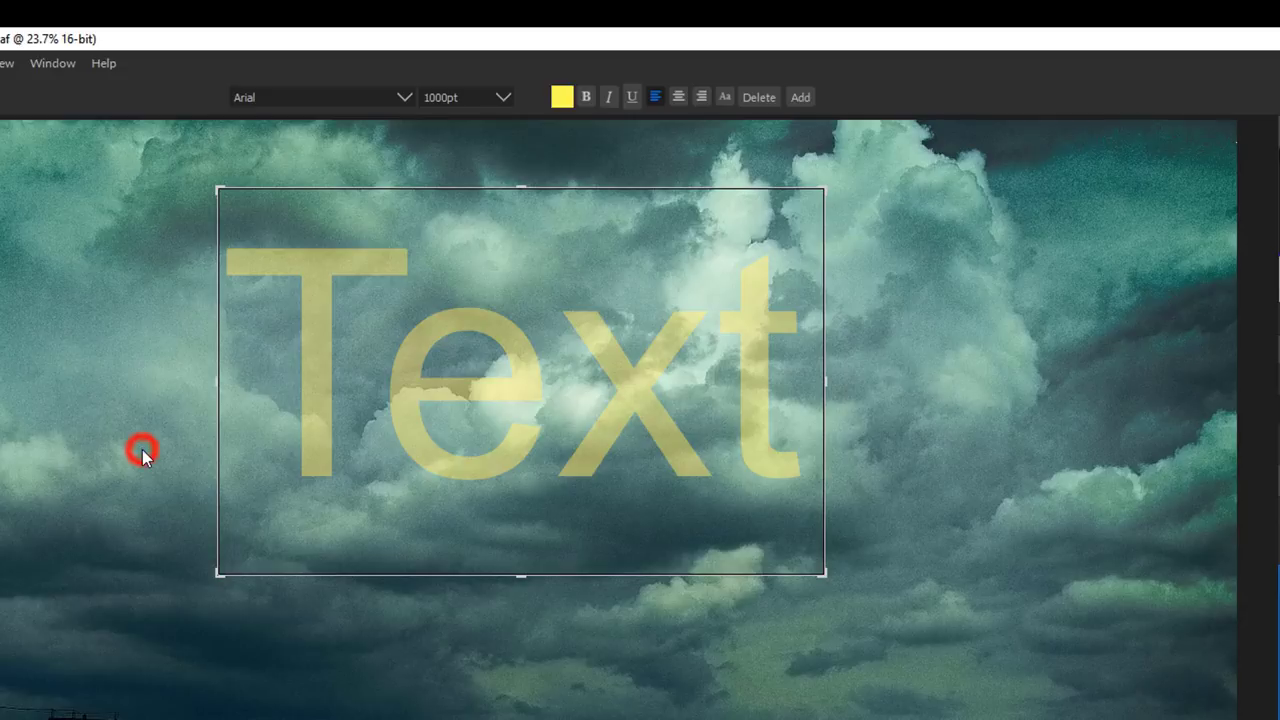